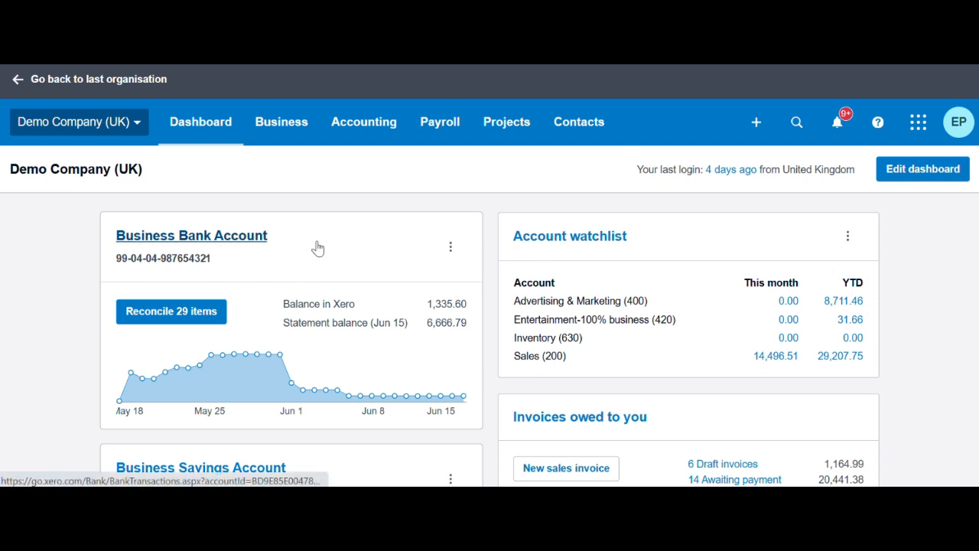
Go to Business > Invoices to show all 51 Demo Company (UK) invoices
{"action": "left_click", "coordinate": [283, 126]}
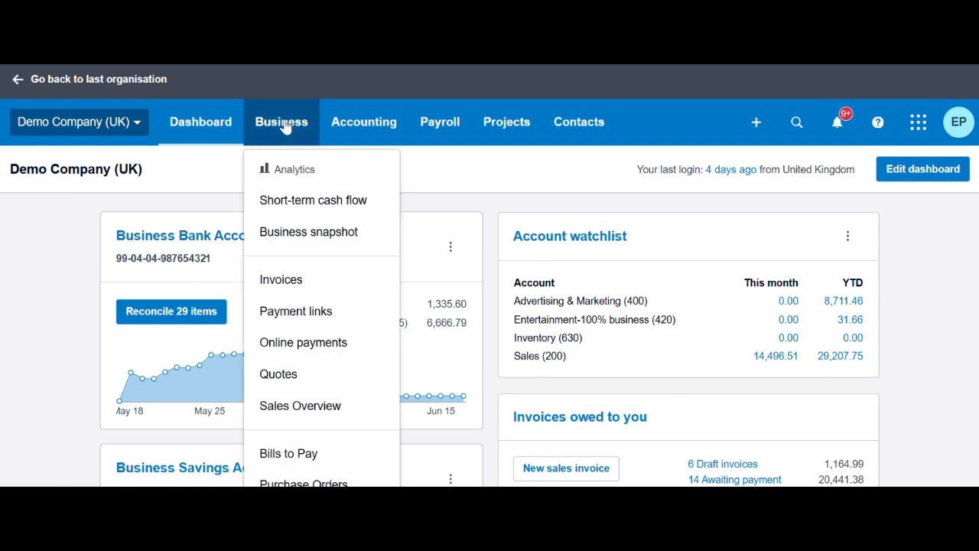
{"action": "left_click", "coordinate": [297, 279]}
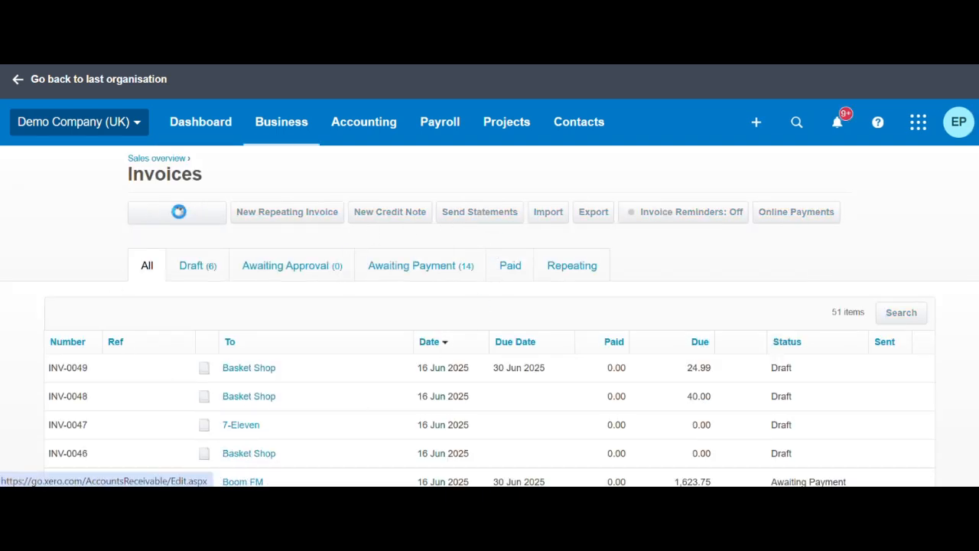
Create a new invoice billed to Basket Shop and dismiss the contact-defaults notice
{"action": "left_click", "coordinate": [174, 212]}
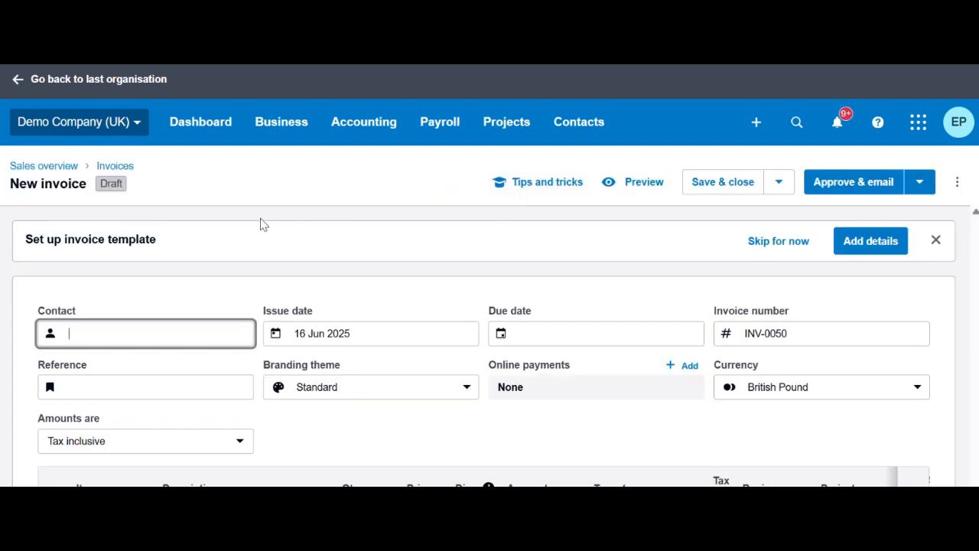
{"action": "left_click", "coordinate": [101, 332]}
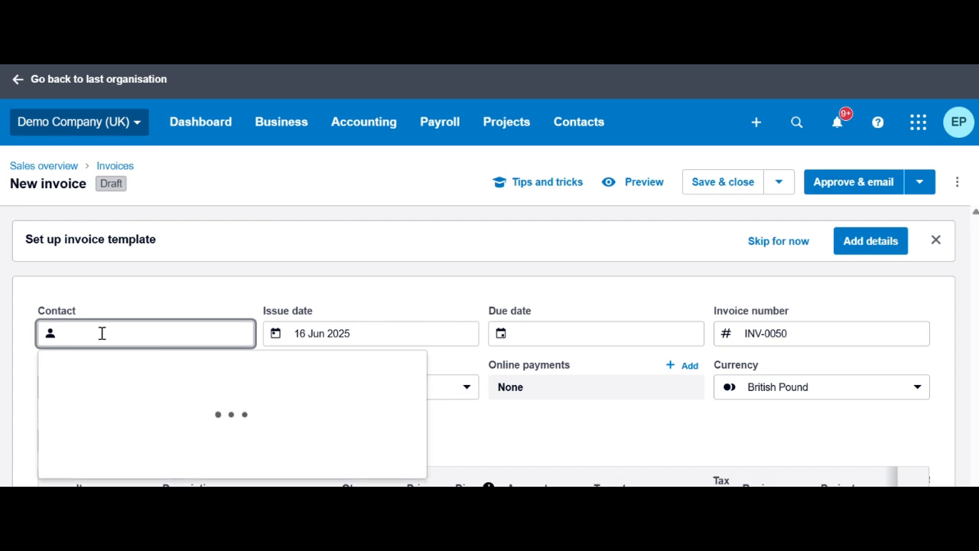
{"action": "scroll", "coordinate": [189, 263], "scroll_direction": "down", "scroll_amount": 1}
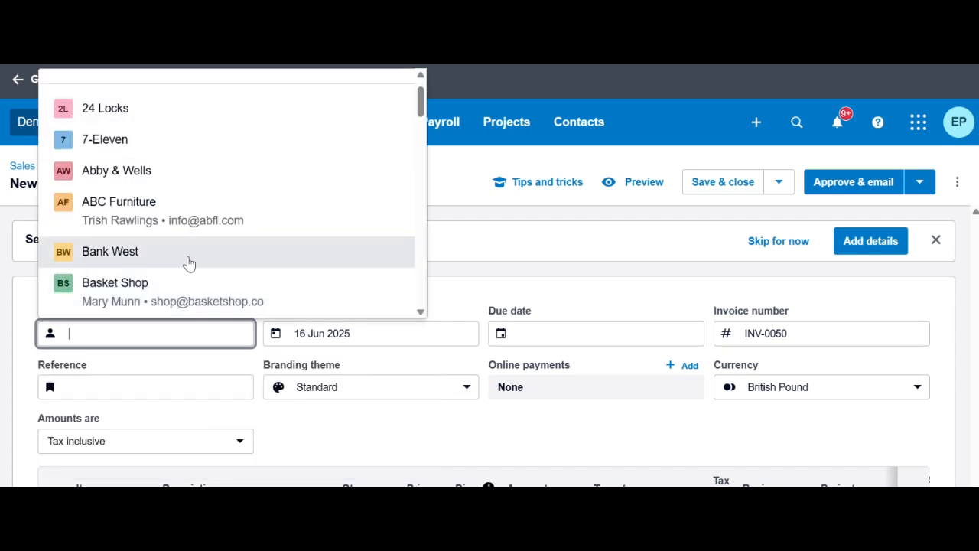
{"action": "left_click", "coordinate": [154, 294]}
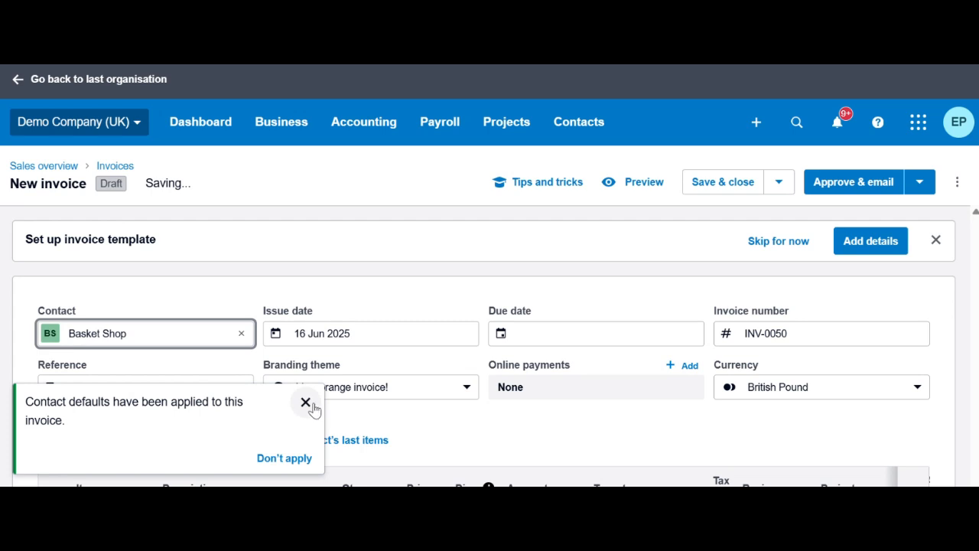
{"action": "left_click", "coordinate": [306, 403]}
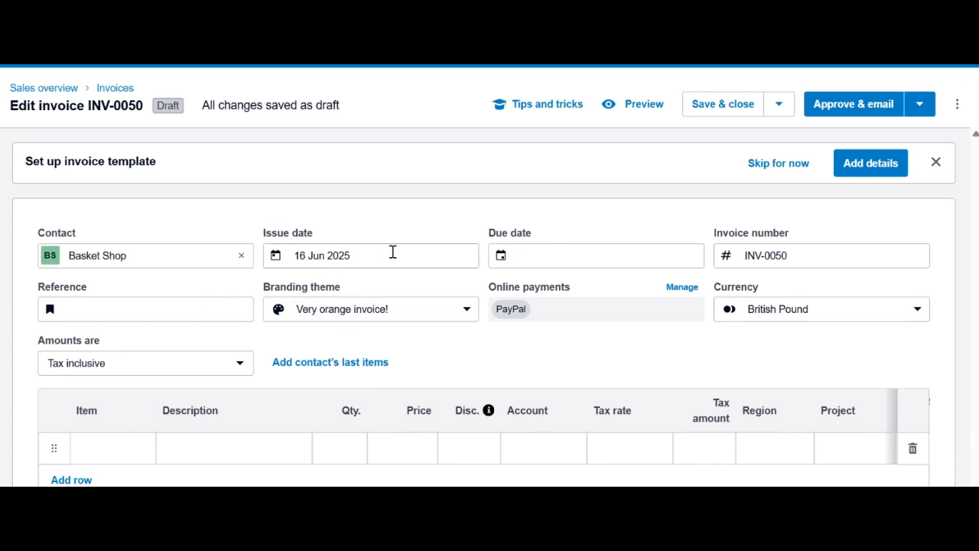
Set the issue date to 16 Jun 2025 and the due date to 23 Jun 2025
{"action": "left_click", "coordinate": [276, 255]}
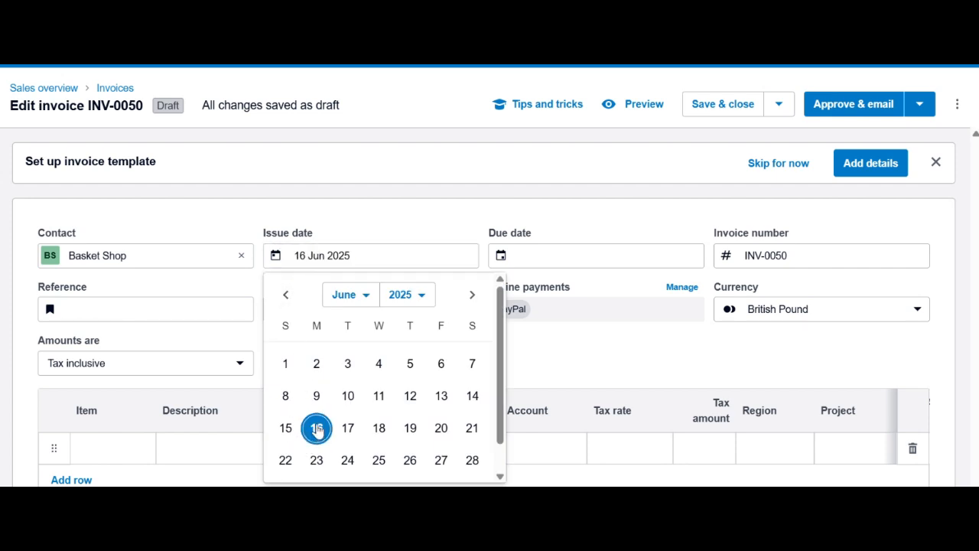
{"action": "left_click", "coordinate": [316, 428]}
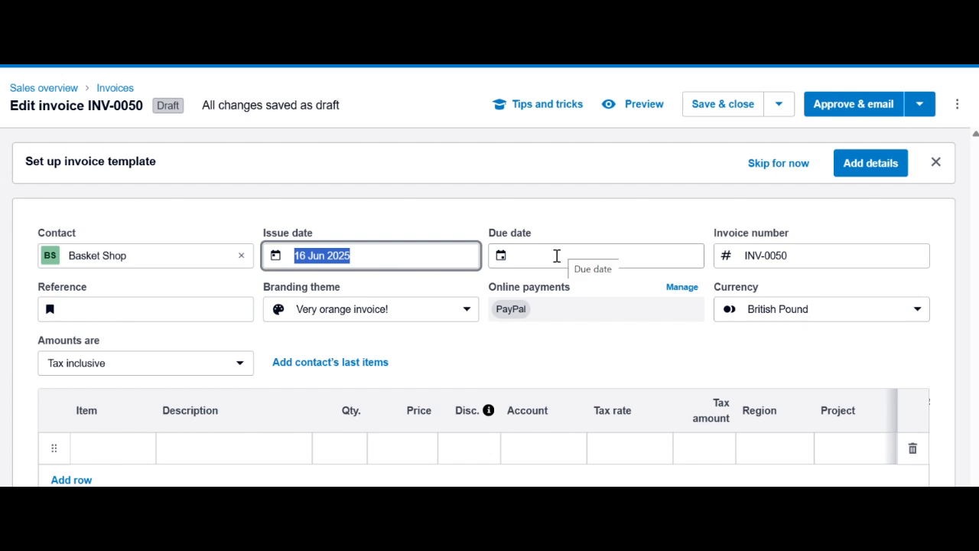
{"action": "left_click", "coordinate": [556, 256]}
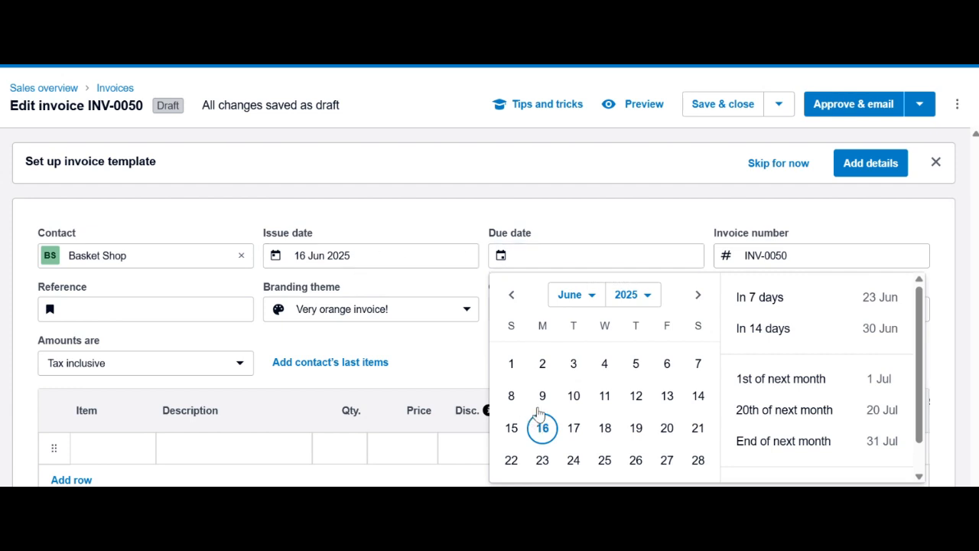
{"action": "left_click", "coordinate": [542, 461]}
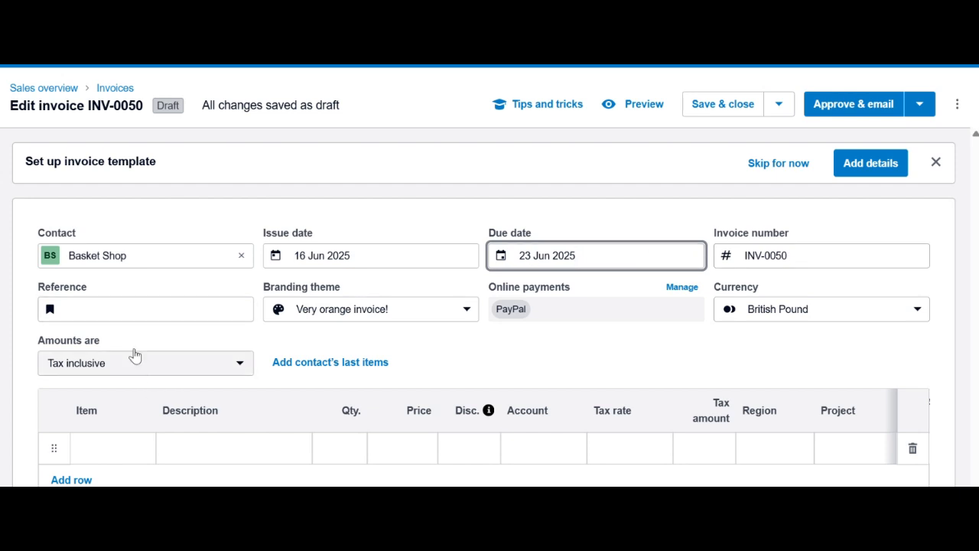
{"action": "left_click", "coordinate": [95, 308]}
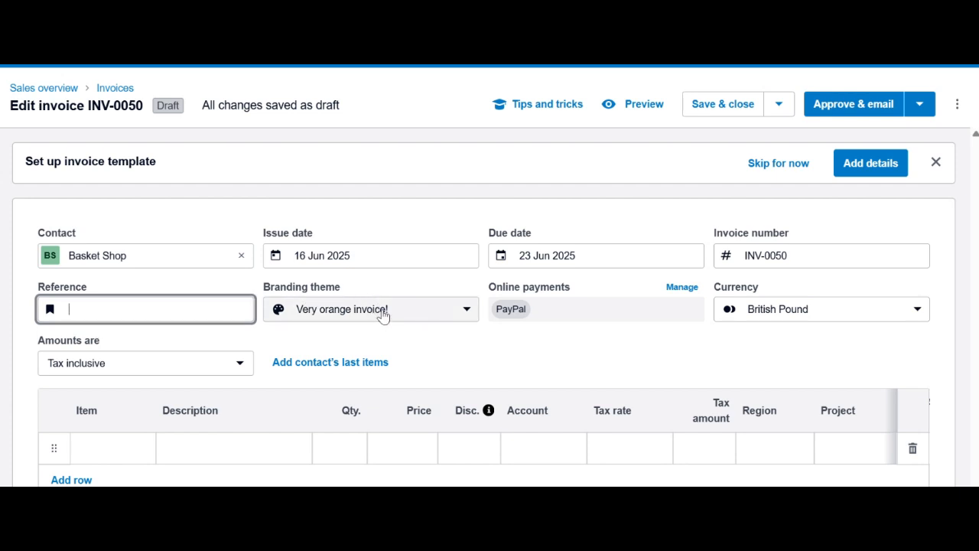
Switch the branding theme to Standard after briefly choosing Special projects
{"action": "left_click", "coordinate": [468, 310]}
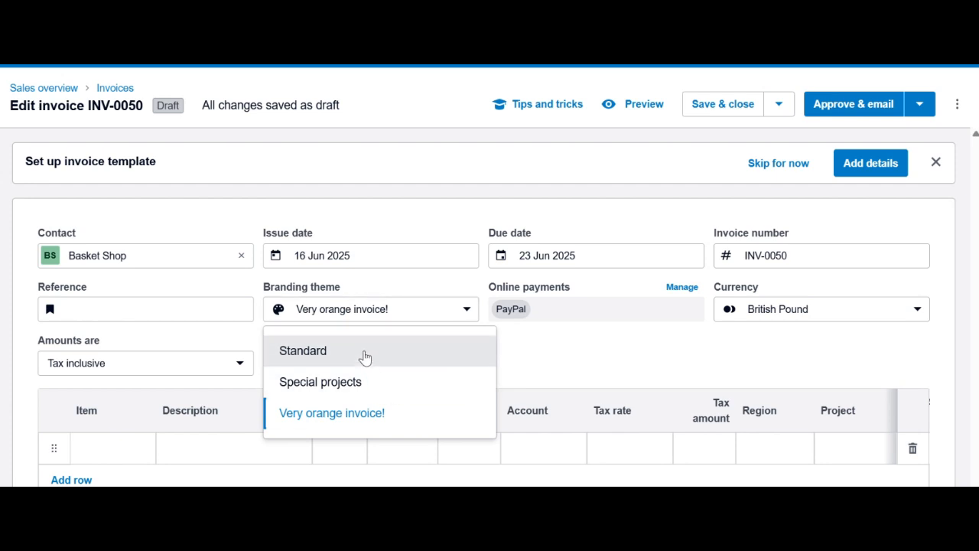
{"action": "left_click", "coordinate": [371, 382]}
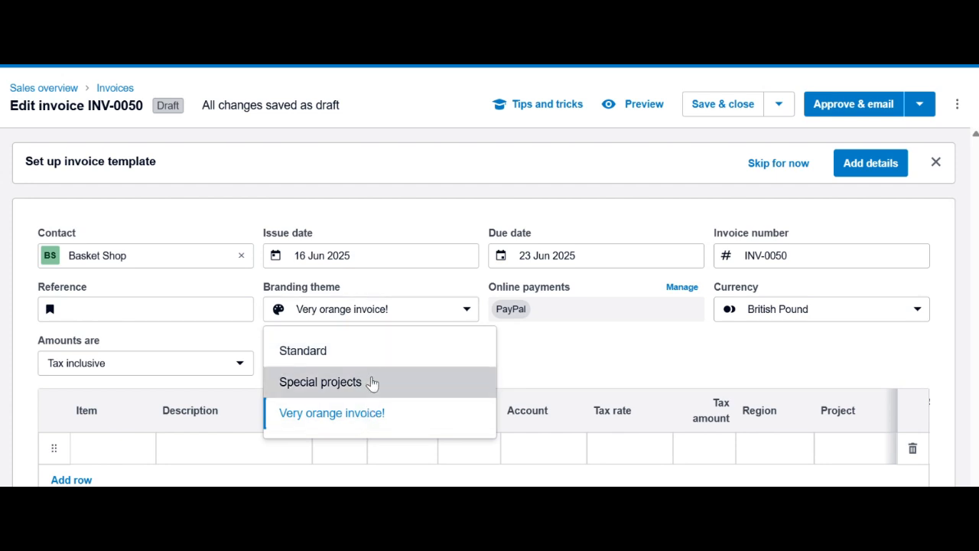
{"action": "left_click", "coordinate": [468, 310]}
{"action": "left_click", "coordinate": [337, 354]}
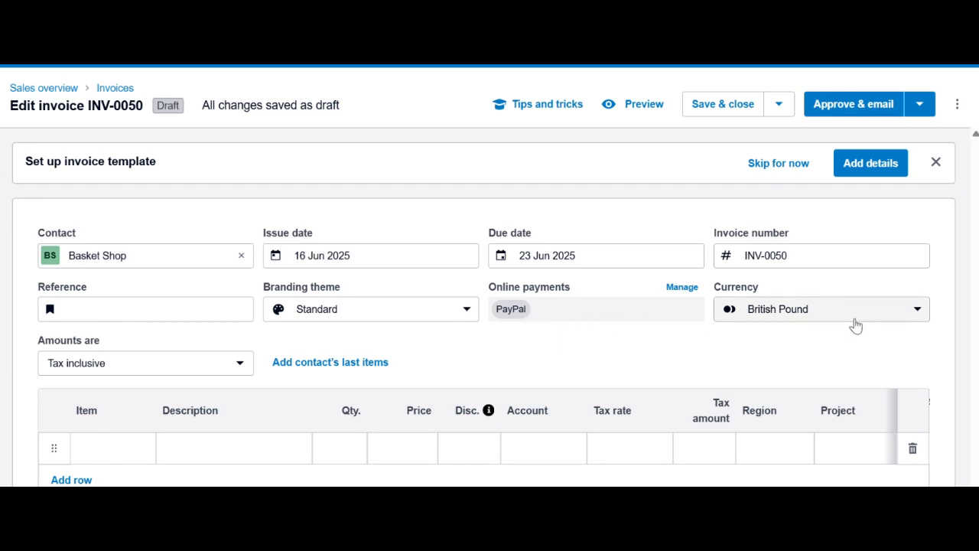
Check the currency choices, leaving the invoice in British Pound
{"action": "left_click", "coordinate": [920, 317]}
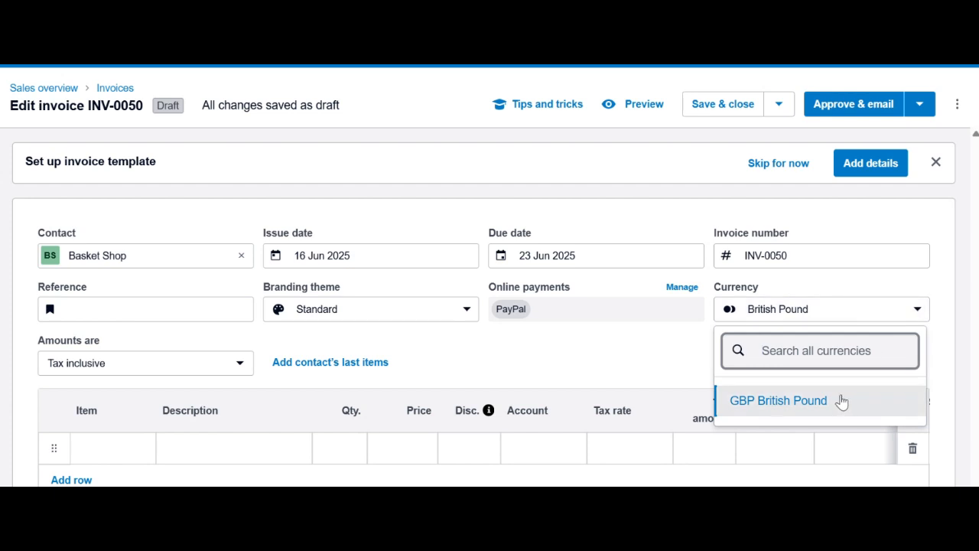
{"action": "left_click", "coordinate": [919, 313]}
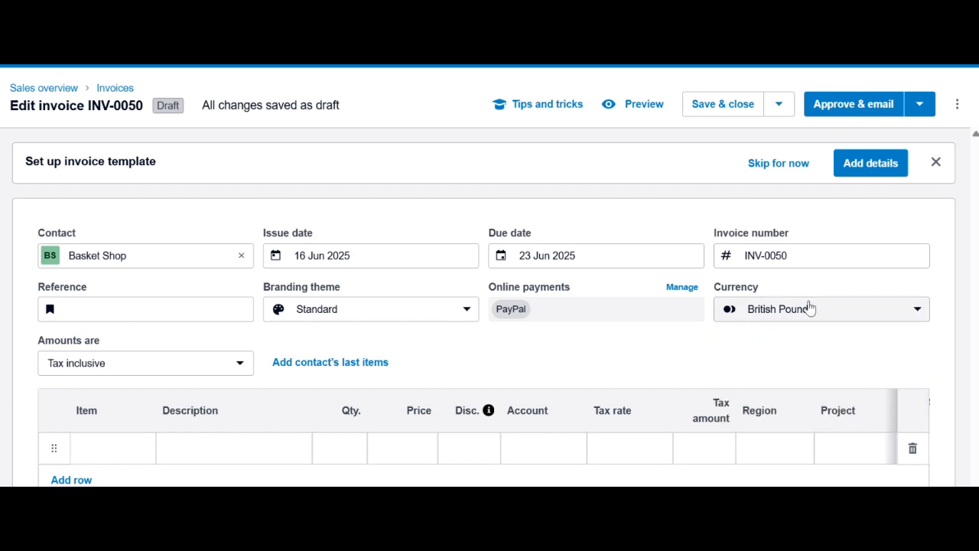
{"action": "left_click", "coordinate": [918, 316]}
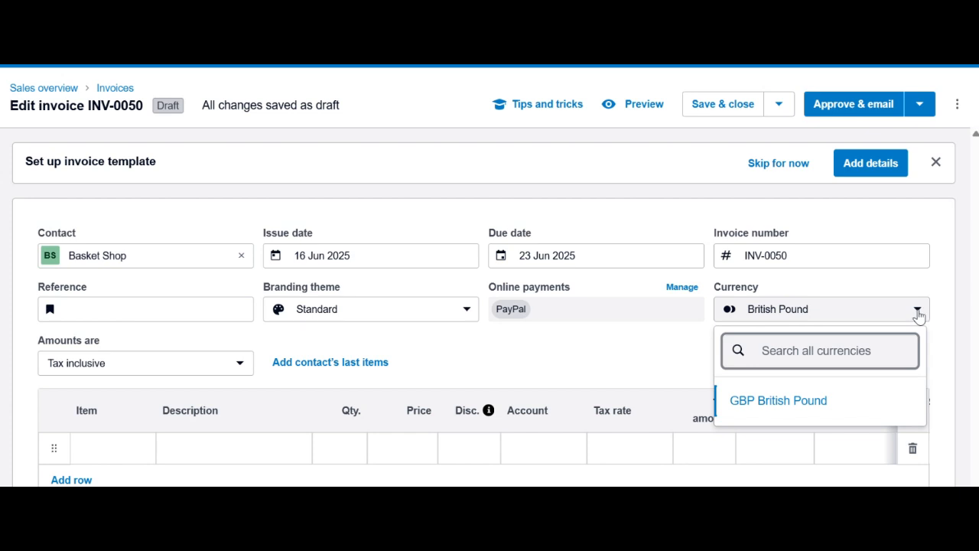
{"action": "left_click", "coordinate": [918, 314]}
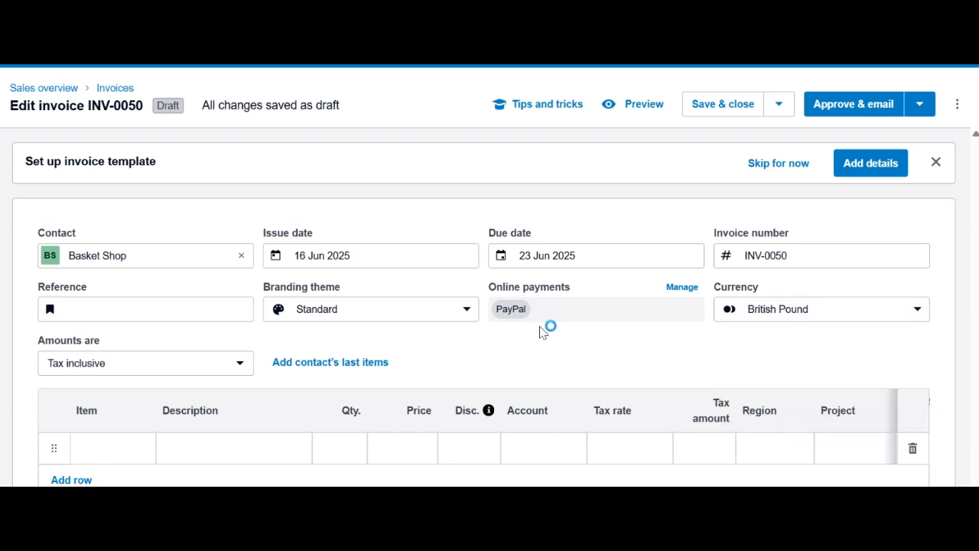
{"action": "scroll", "coordinate": [564, 342], "scroll_direction": "down", "scroll_amount": 2}
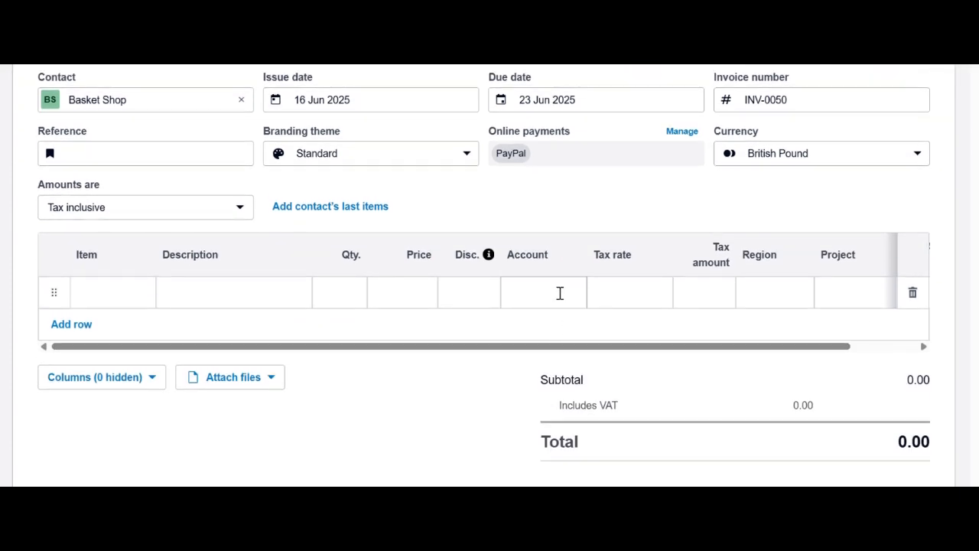
Add 2 Golf balls - white 6-pack at 24.99 and begin a second line described as Service
{"action": "left_click", "coordinate": [118, 291]}
{"action": "scroll", "coordinate": [191, 211], "scroll_direction": "down", "scroll_amount": 5}
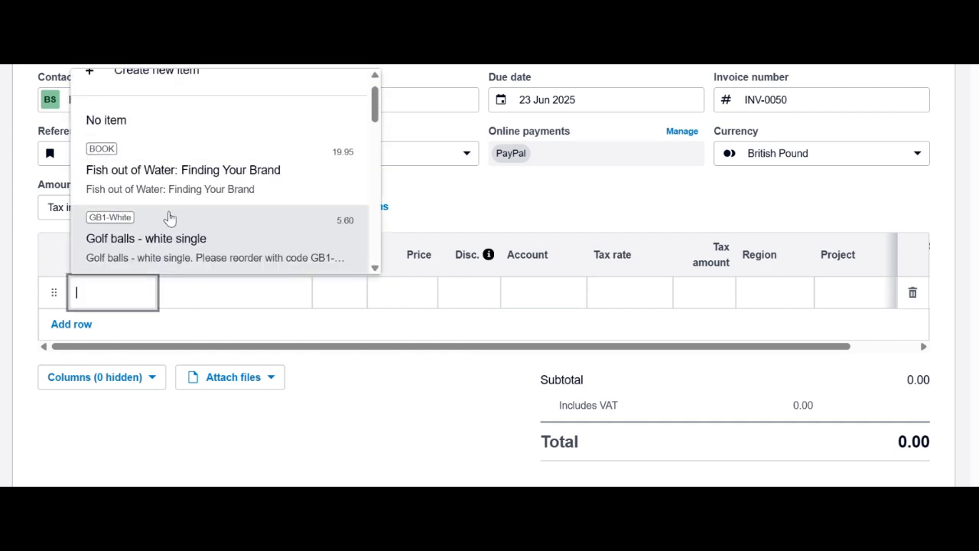
{"action": "scroll", "coordinate": [196, 209], "scroll_direction": "down", "scroll_amount": 4}
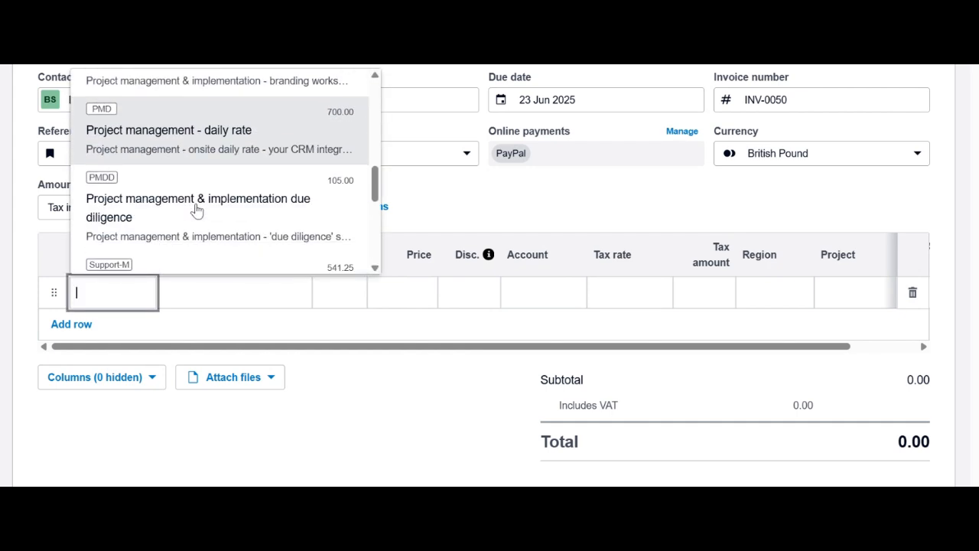
{"action": "scroll", "coordinate": [201, 213], "scroll_direction": "up", "scroll_amount": 6}
{"action": "scroll", "coordinate": [204, 217], "scroll_direction": "up", "scroll_amount": 5}
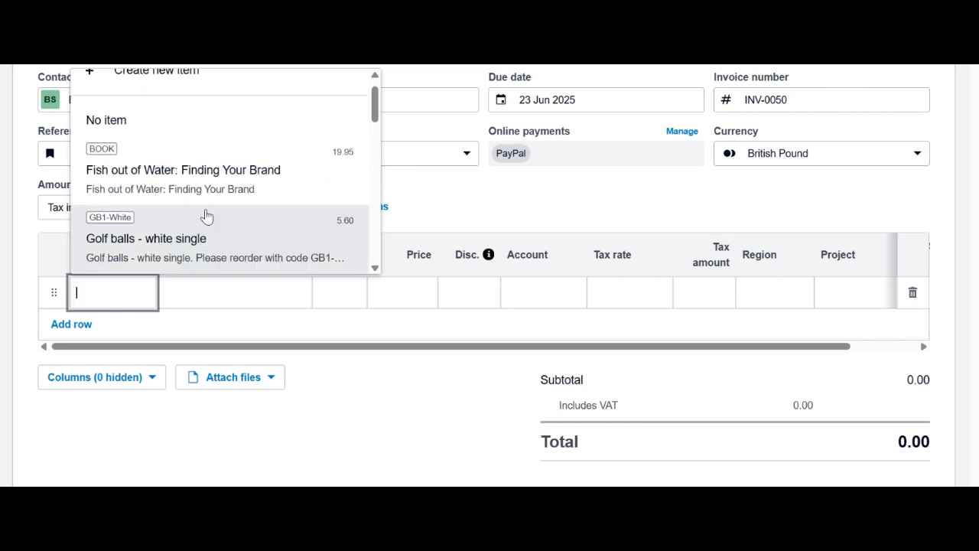
{"action": "scroll", "coordinate": [221, 211], "scroll_direction": "down", "scroll_amount": 4}
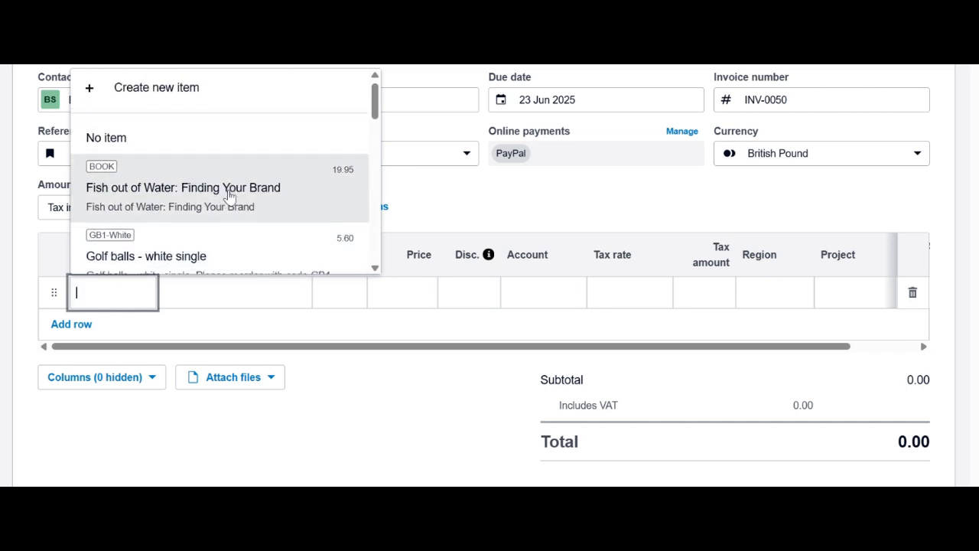
{"action": "left_click", "coordinate": [215, 185]}
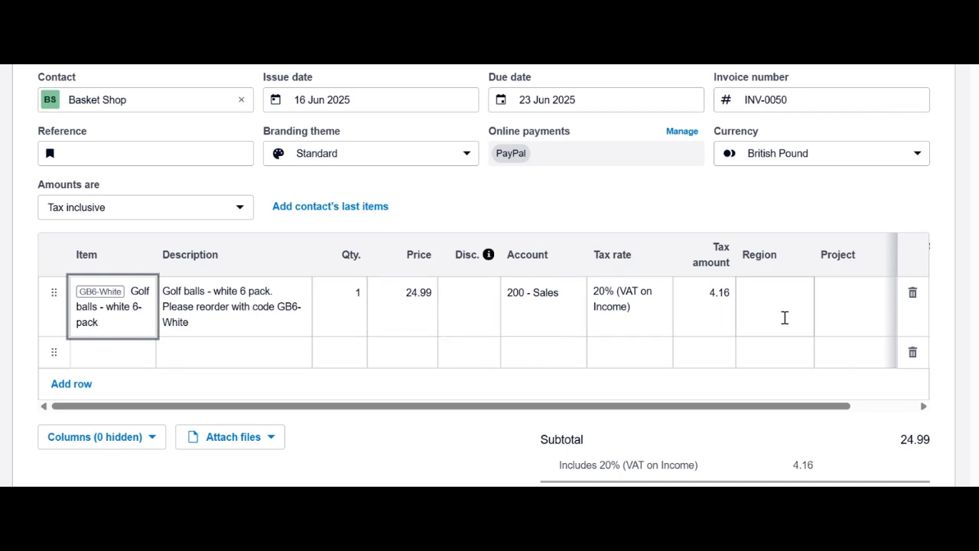
{"action": "left_click", "coordinate": [347, 305]}
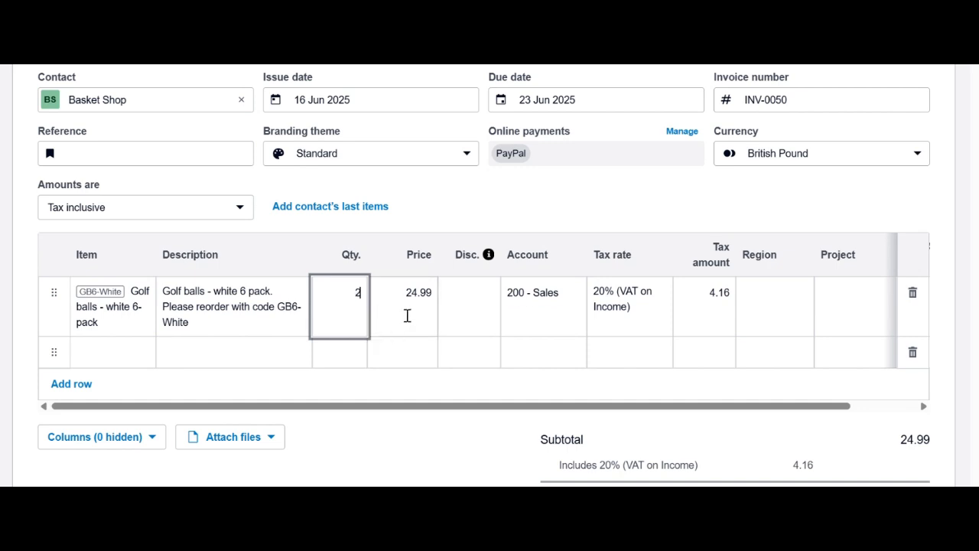
{"action": "left_click", "coordinate": [407, 309]}
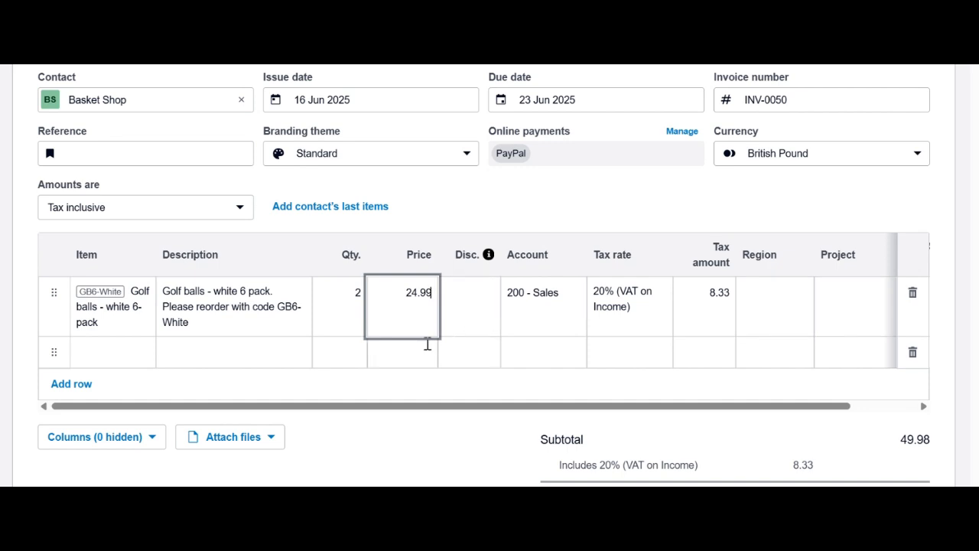
{"action": "left_click", "coordinate": [201, 352]}
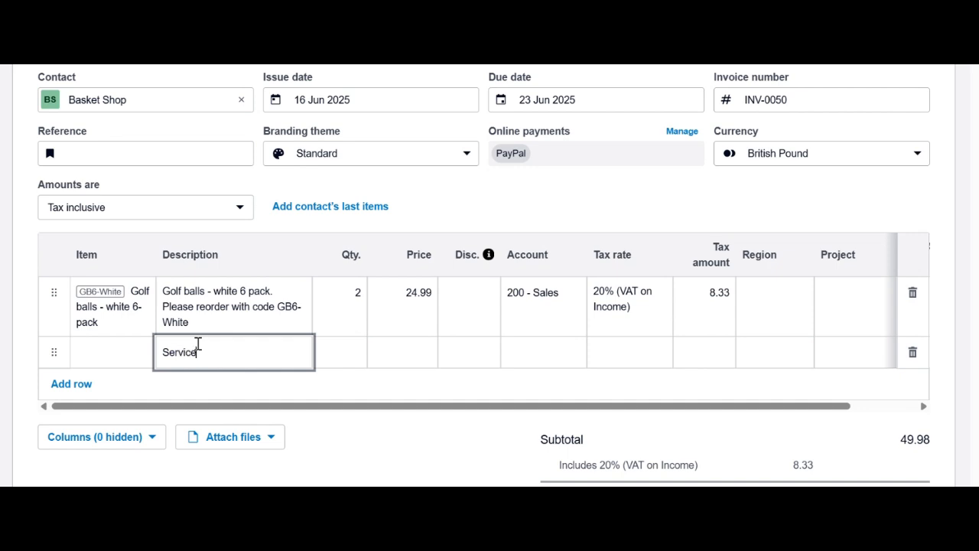
Set the Service line to quantity 3 at a price of 40.00
{"action": "left_click", "coordinate": [364, 346]}
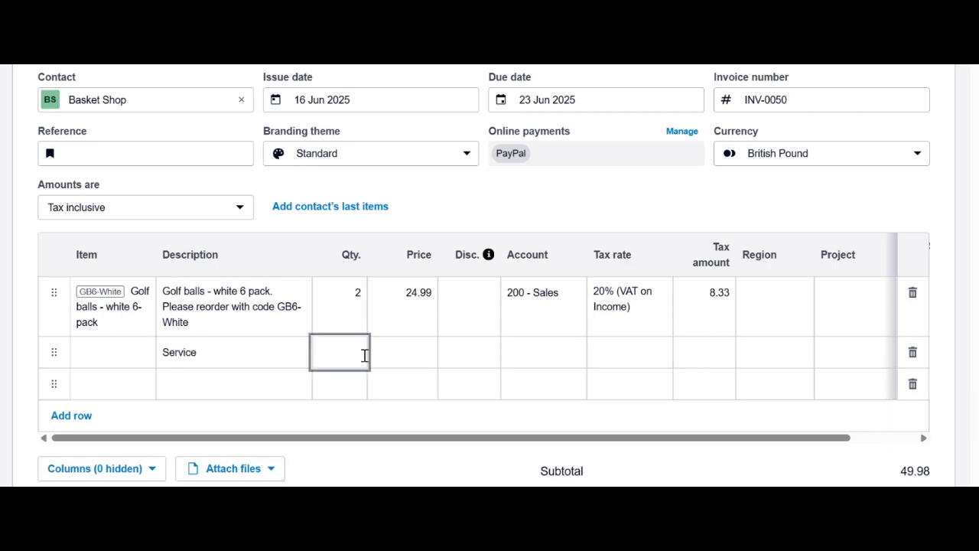
{"action": "type", "text": "3"}
{"action": "left_click", "coordinate": [414, 353]}
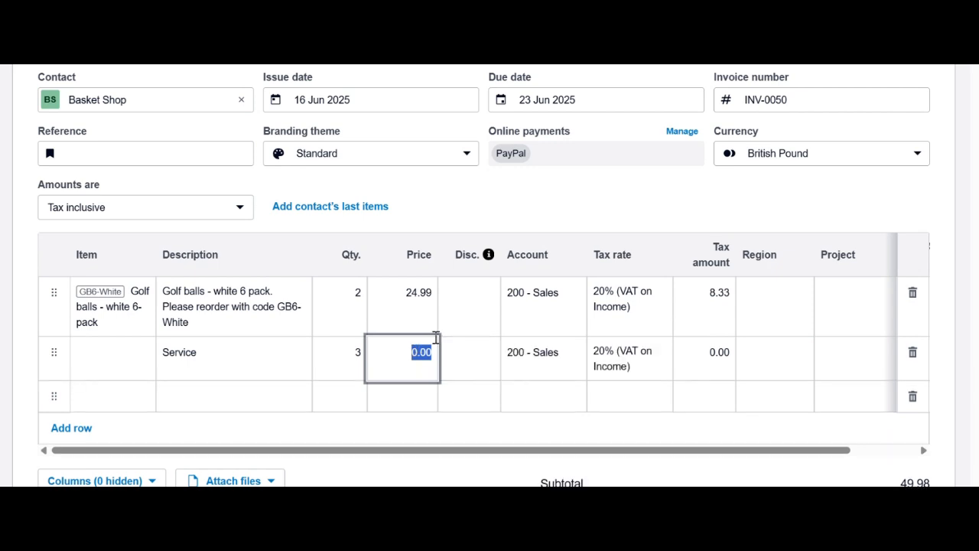
{"action": "type", "text": "40"}
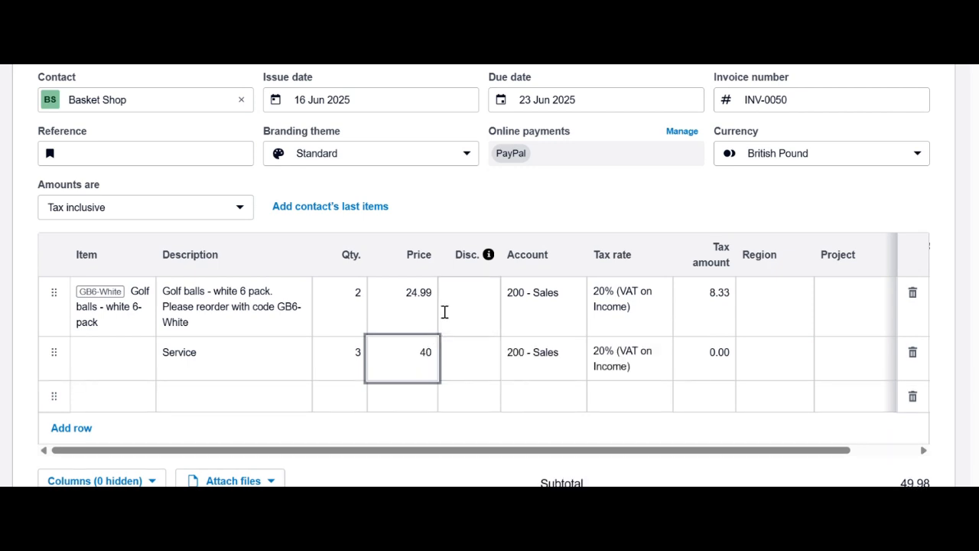
{"action": "left_click", "coordinate": [487, 355]}
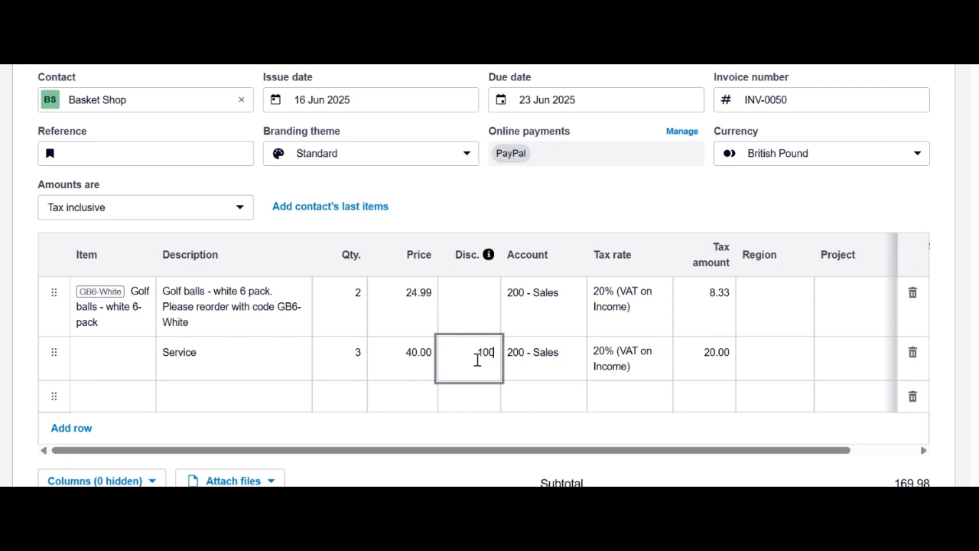
Keep account 200 - Sales and give the Service line a 25% discount, subtotal 139.98
{"action": "left_click", "coordinate": [531, 360]}
{"action": "scroll", "coordinate": [535, 363], "scroll_direction": "down", "scroll_amount": 2}
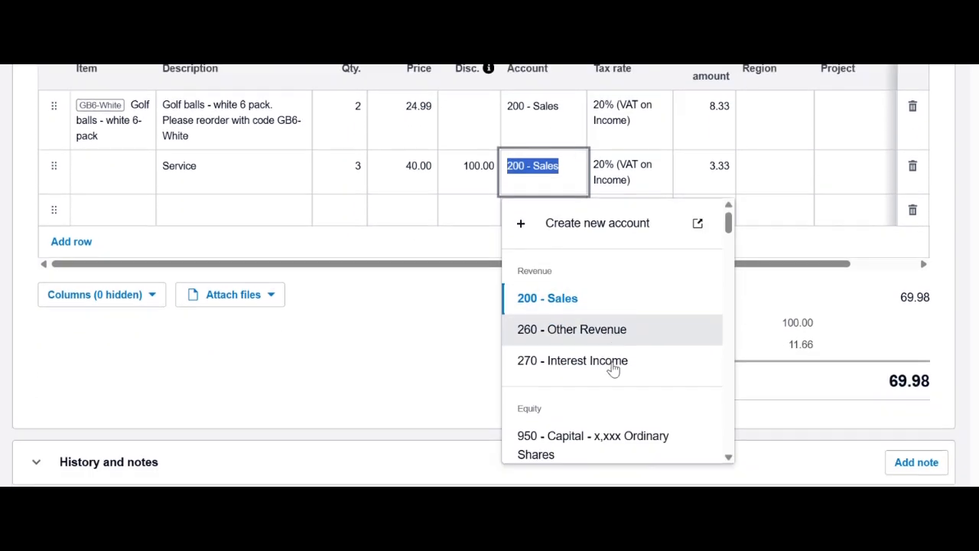
{"action": "scroll", "coordinate": [688, 336], "scroll_direction": "down", "scroll_amount": 1}
{"action": "left_click", "coordinate": [756, 306]}
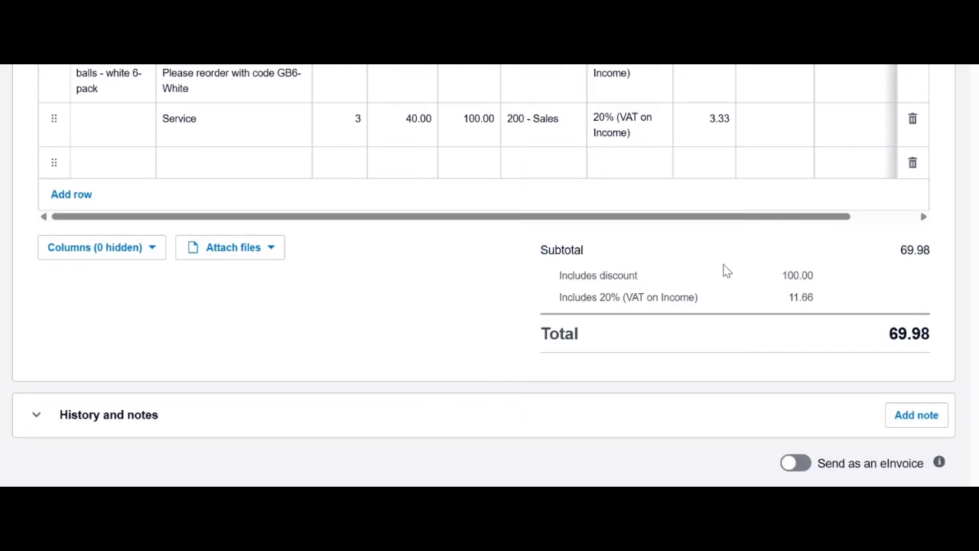
{"action": "scroll", "coordinate": [811, 279], "scroll_direction": "up", "scroll_amount": 2}
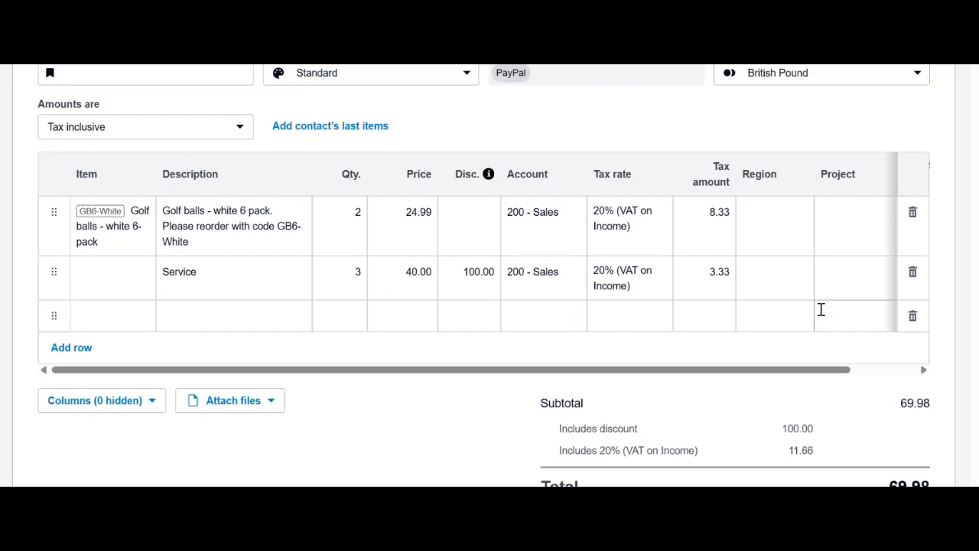
{"action": "left_click", "coordinate": [485, 280]}
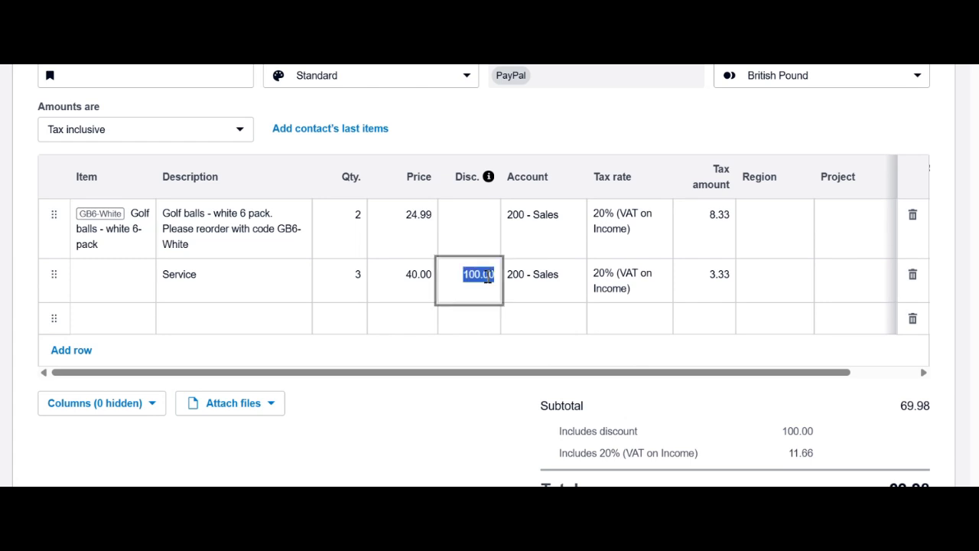
{"action": "type", "text": "25"}
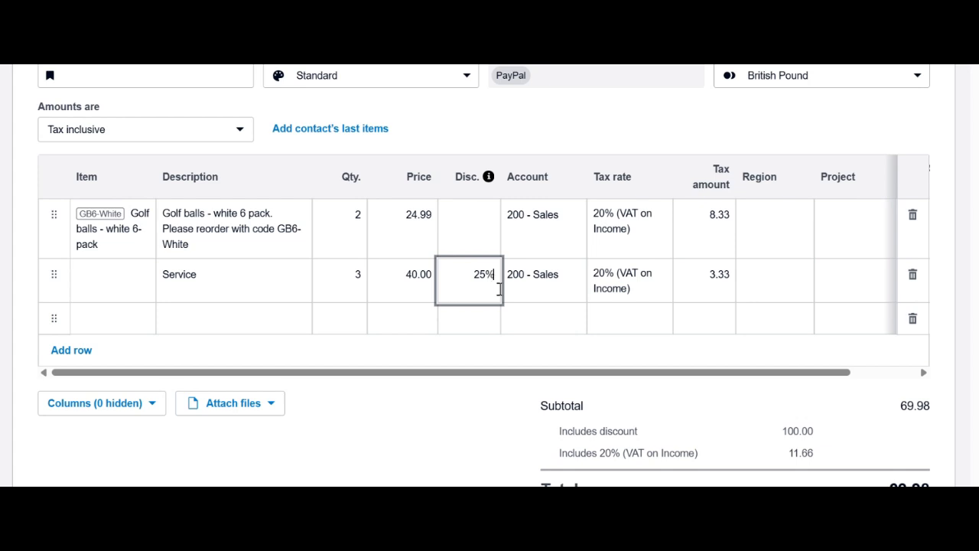
{"action": "left_click", "coordinate": [531, 310]}
{"action": "left_click", "coordinate": [472, 308]}
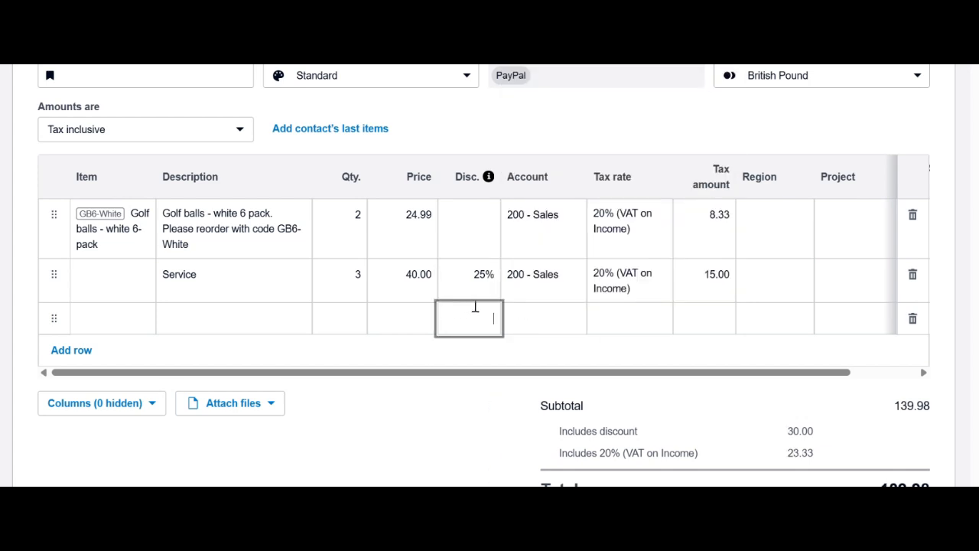
{"action": "scroll", "coordinate": [555, 441], "scroll_direction": "down", "scroll_amount": 2}
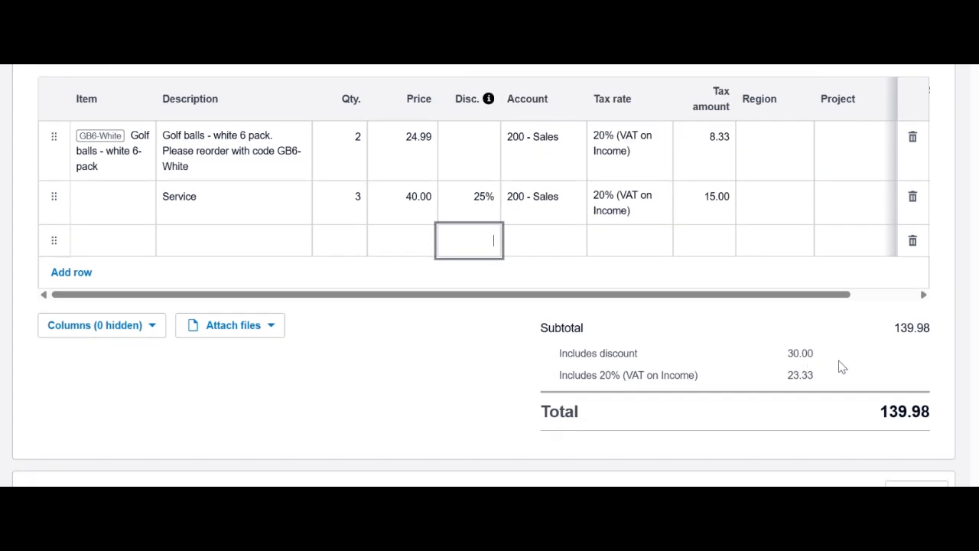
{"action": "scroll", "coordinate": [714, 336], "scroll_direction": "up", "scroll_amount": 1}
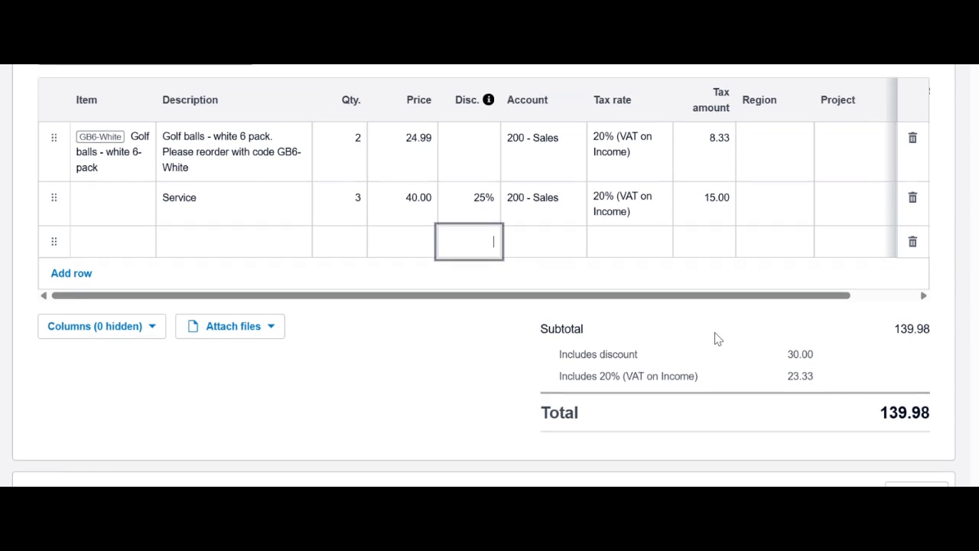
{"action": "scroll", "coordinate": [557, 361], "scroll_direction": "up", "scroll_amount": 1}
{"action": "left_click", "coordinate": [549, 362]}
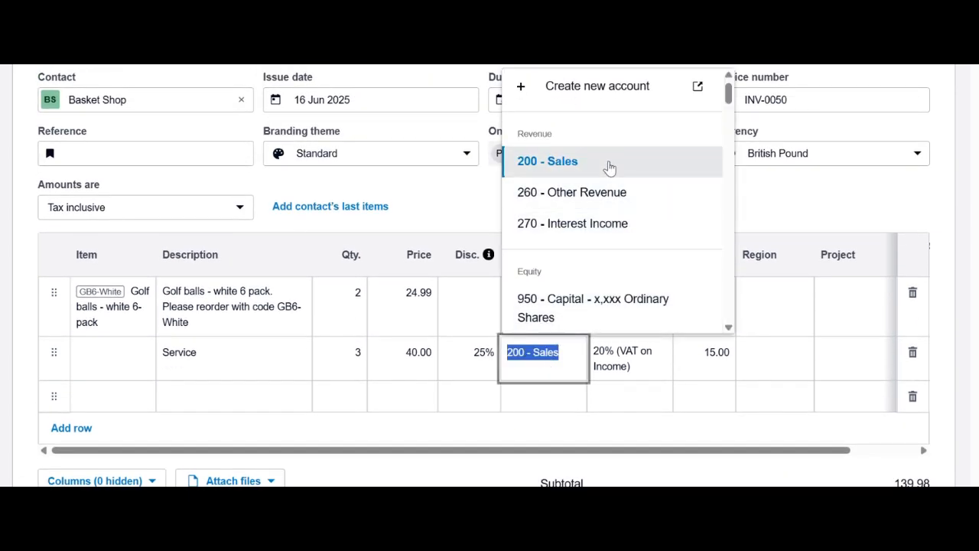
{"action": "left_click", "coordinate": [630, 200]}
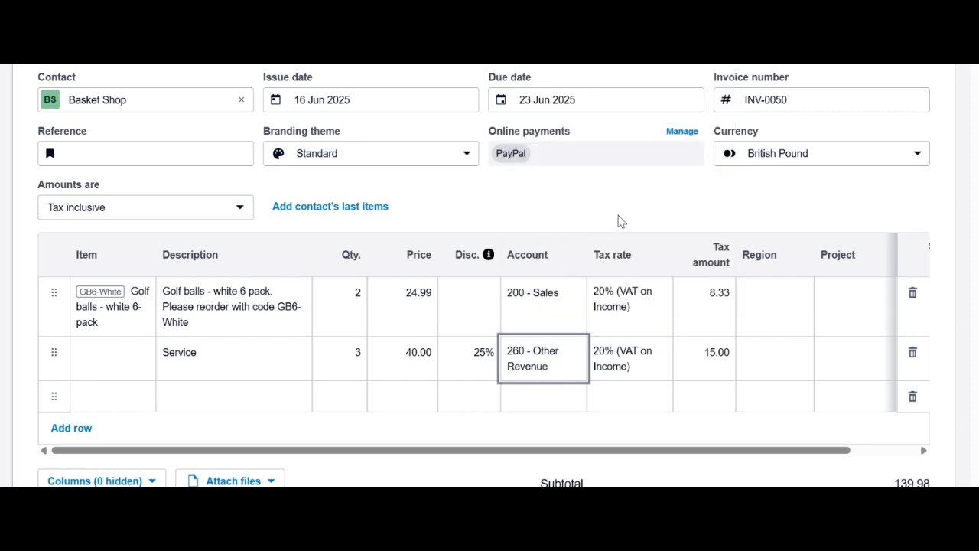
{"action": "left_click", "coordinate": [548, 372]}
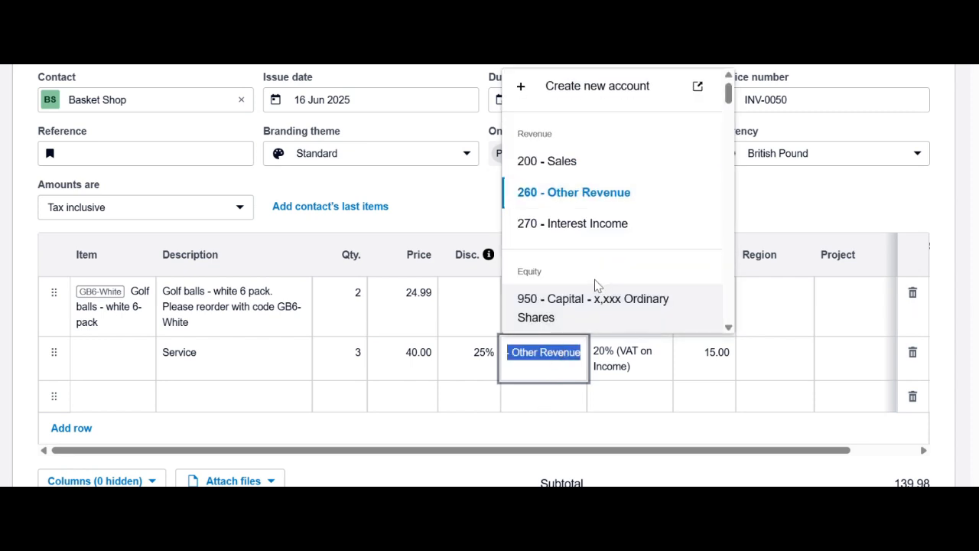
{"action": "left_click", "coordinate": [601, 159]}
{"action": "left_click", "coordinate": [535, 310]}
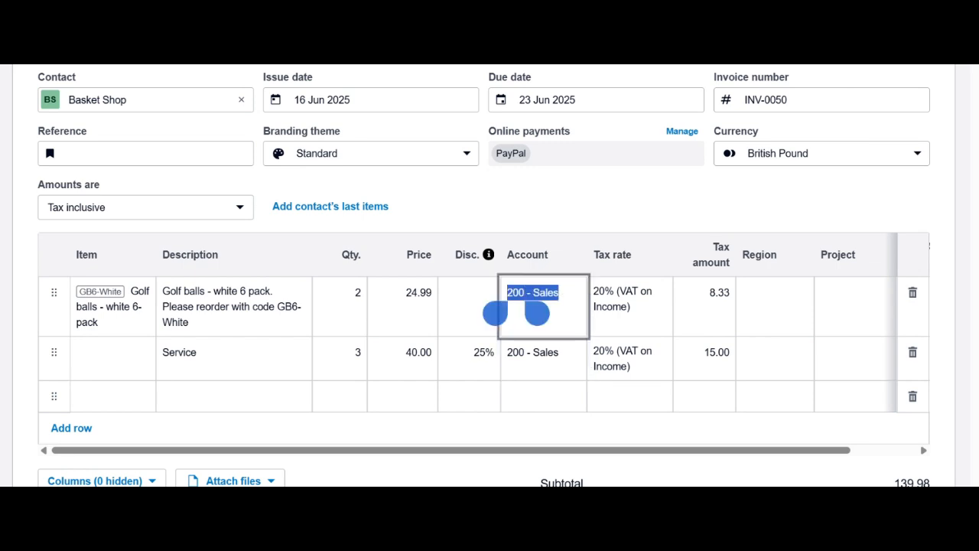
{"action": "left_click", "coordinate": [551, 354]}
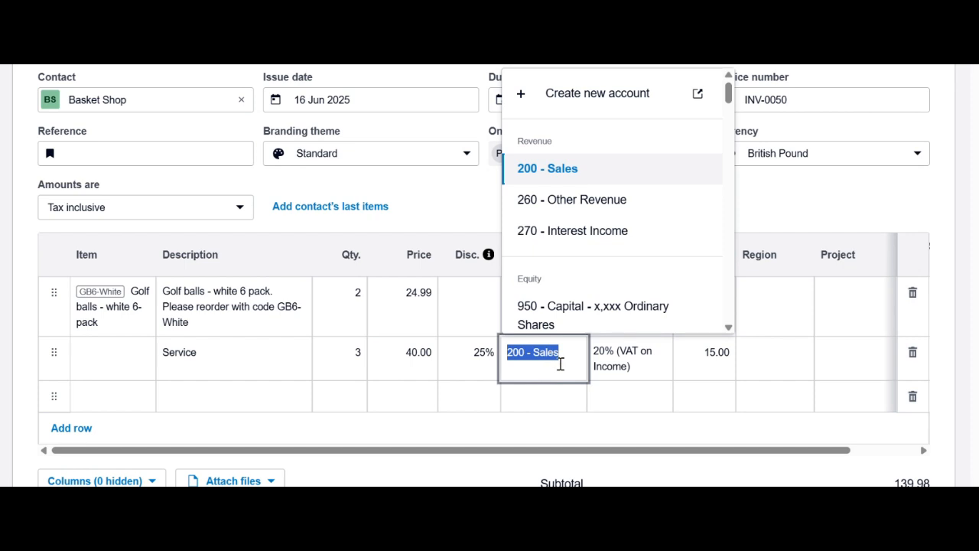
{"action": "left_click", "coordinate": [560, 363]}
{"action": "left_click", "coordinate": [563, 396]}
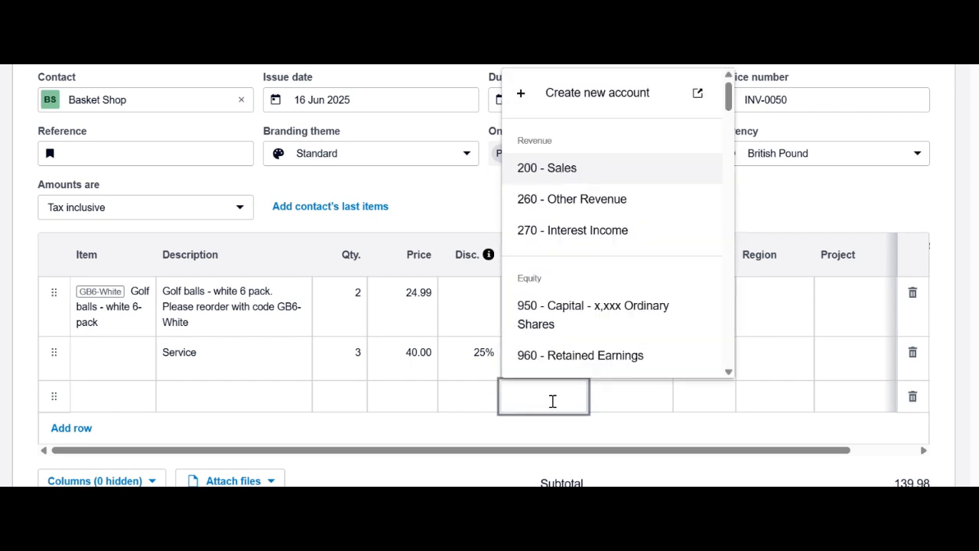
{"action": "left_click", "coordinate": [461, 396]}
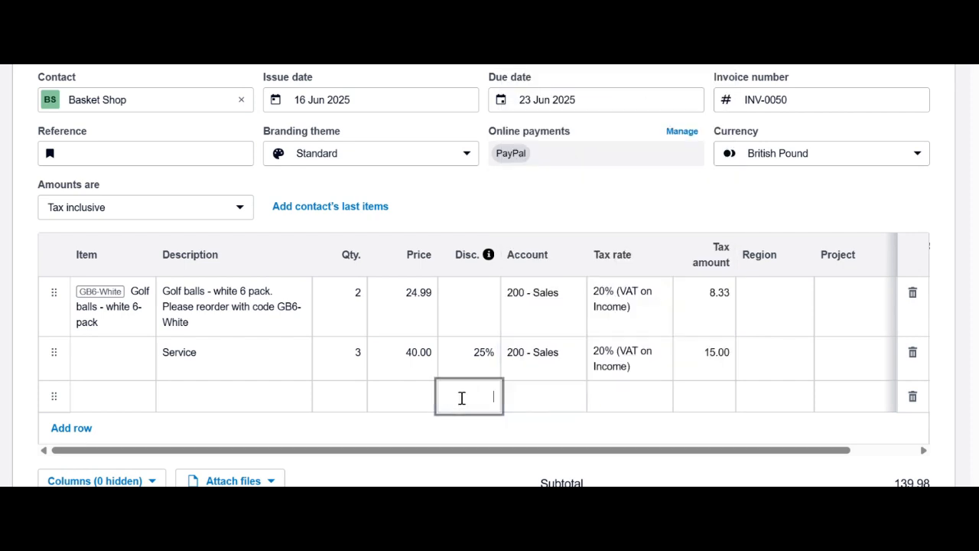
{"action": "left_click", "coordinate": [631, 369]}
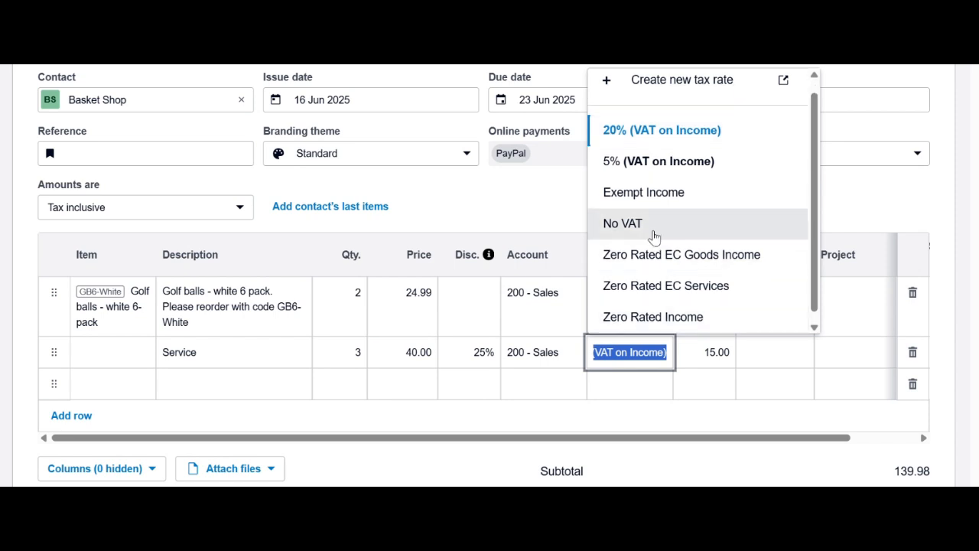
{"action": "left_click", "coordinate": [691, 139]}
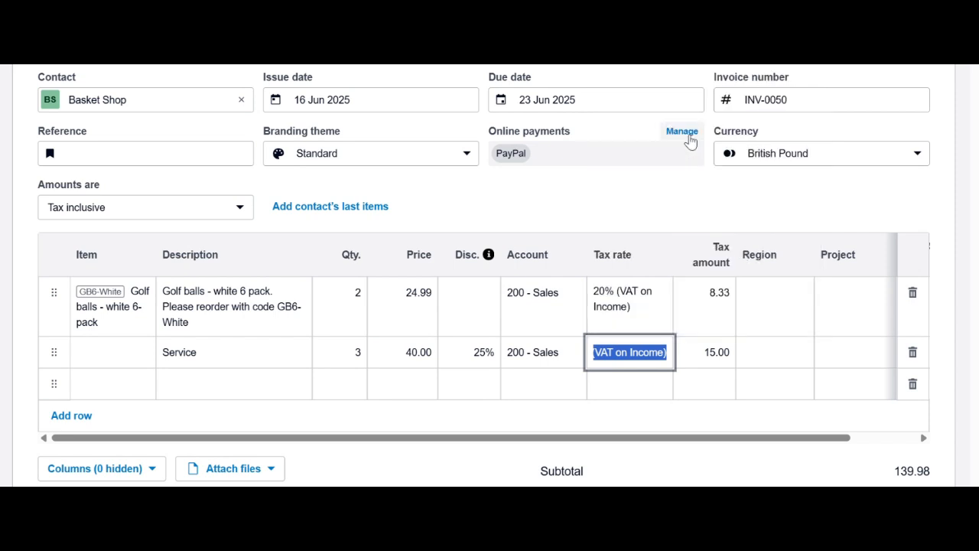
{"action": "left_click", "coordinate": [723, 351]}
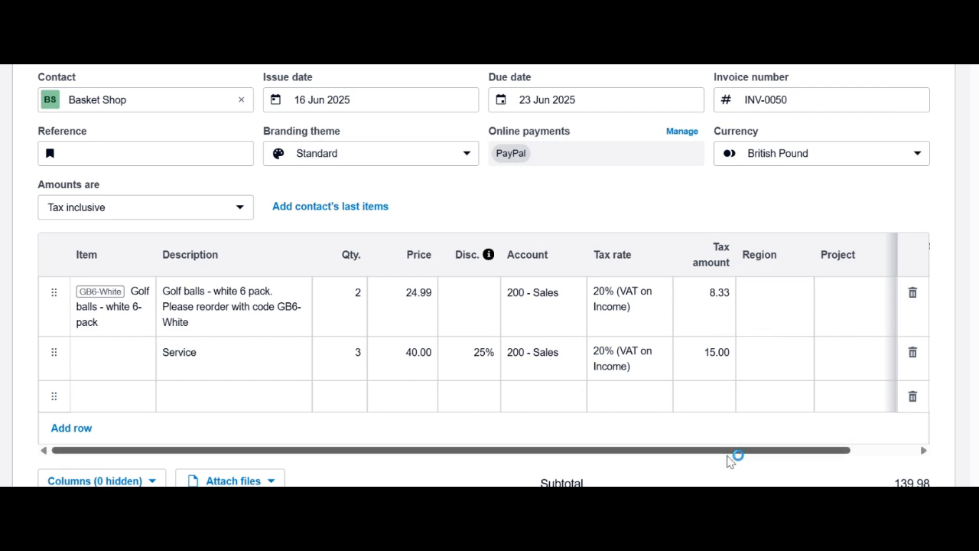
{"action": "left_click_drag", "start_coordinate": [735, 451], "coordinate": [824, 448]}
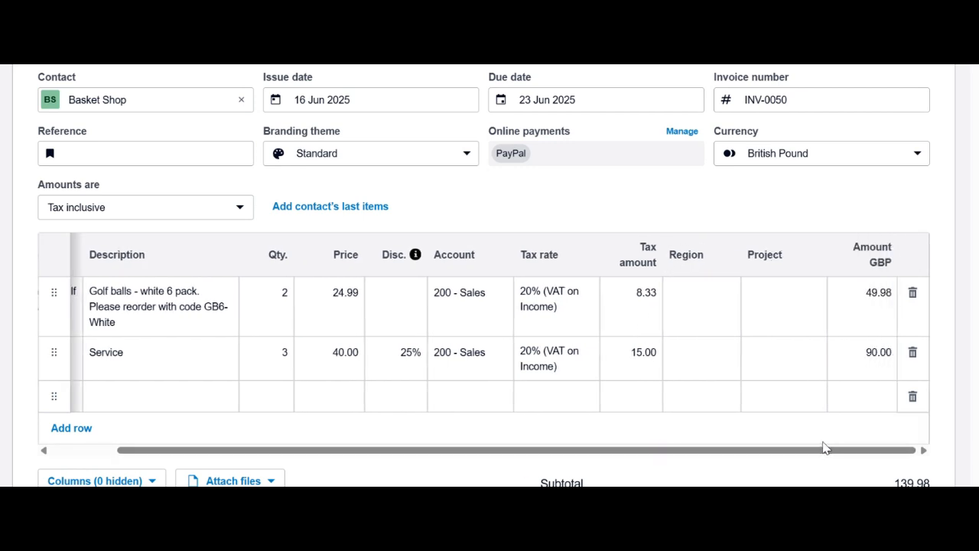
{"action": "scroll", "coordinate": [732, 304], "scroll_direction": "down", "scroll_amount": 1}
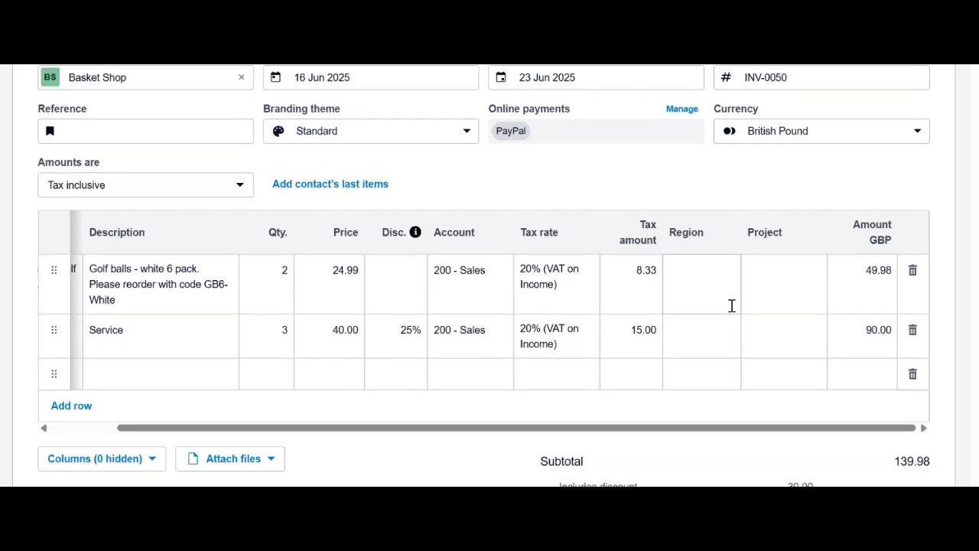
{"action": "scroll", "coordinate": [732, 306], "scroll_direction": "down", "scroll_amount": 1}
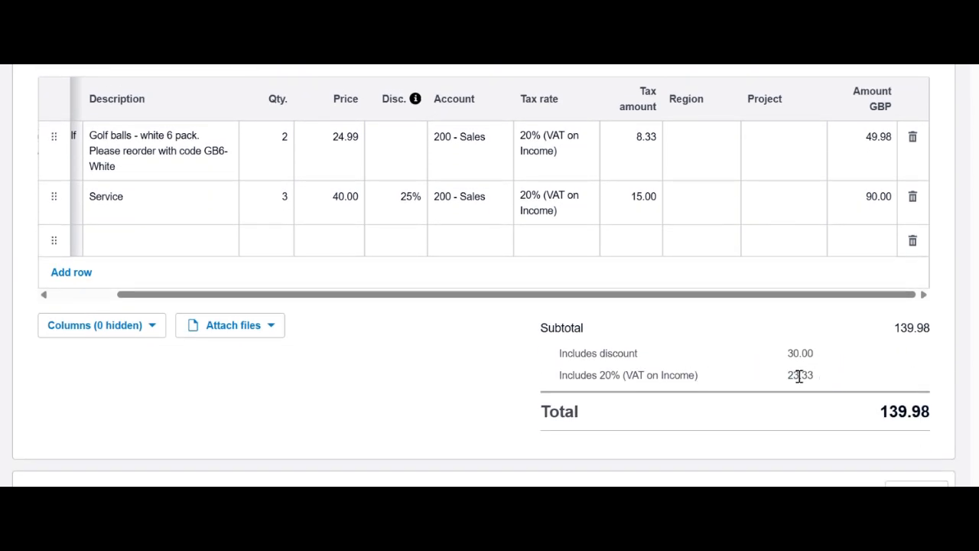
{"action": "scroll", "coordinate": [825, 382], "scroll_direction": "up", "scroll_amount": 1}
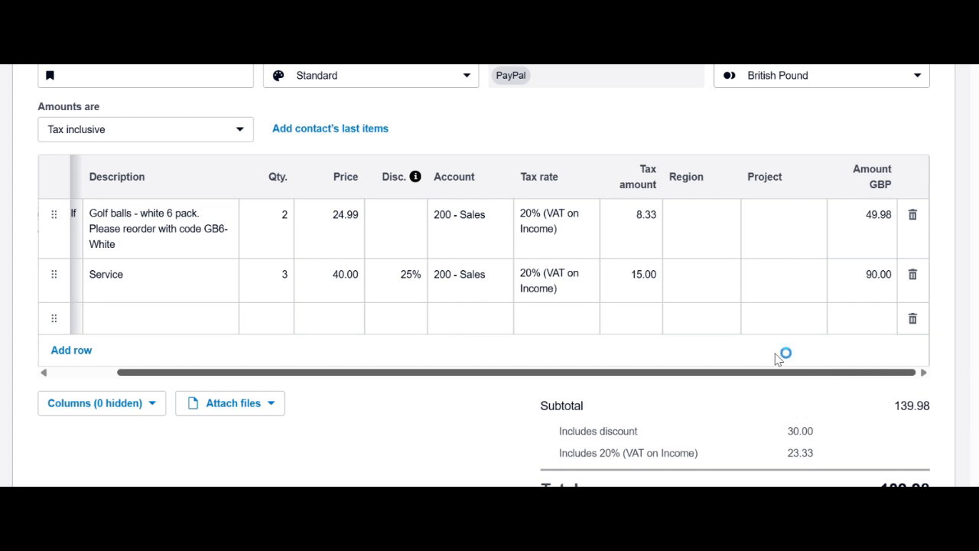
{"action": "left_click", "coordinate": [241, 135]}
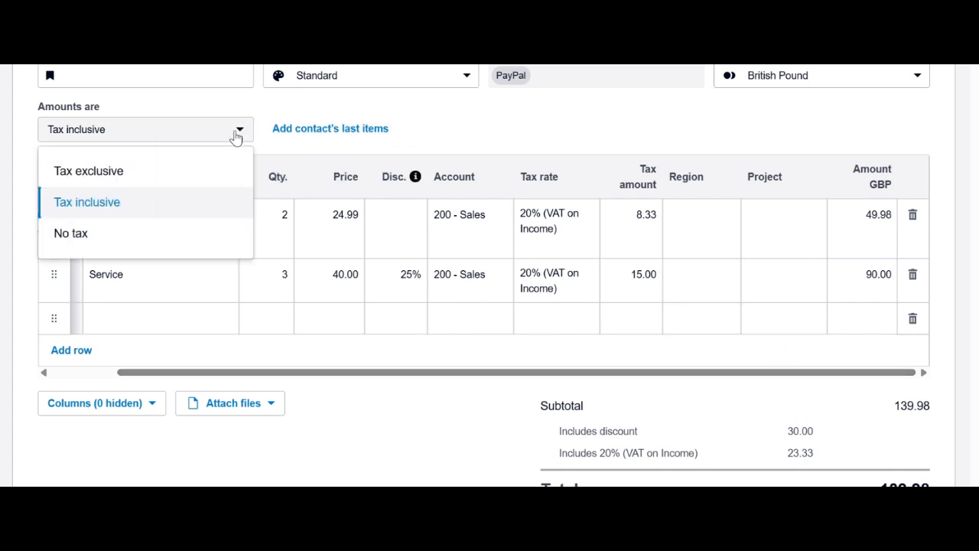
{"action": "left_click", "coordinate": [152, 173]}
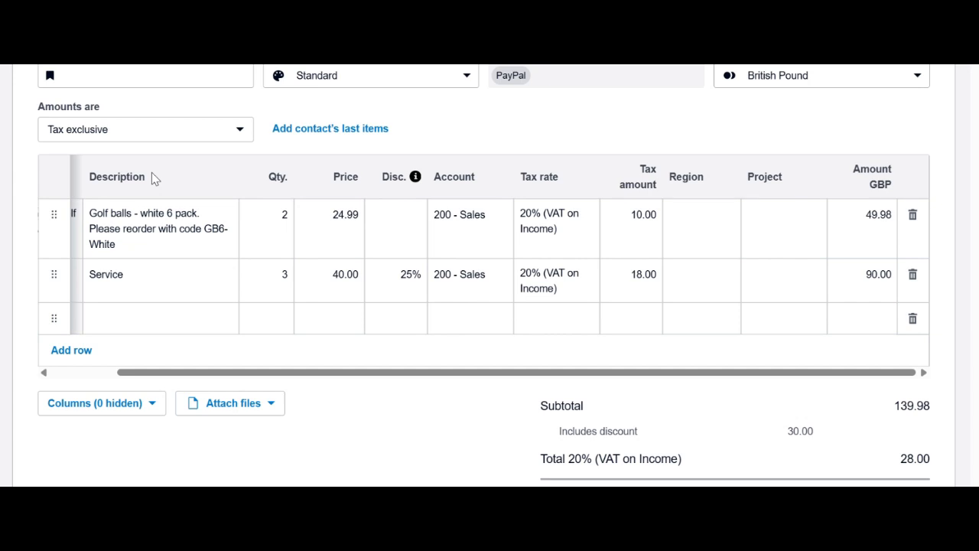
{"action": "left_click", "coordinate": [239, 129]}
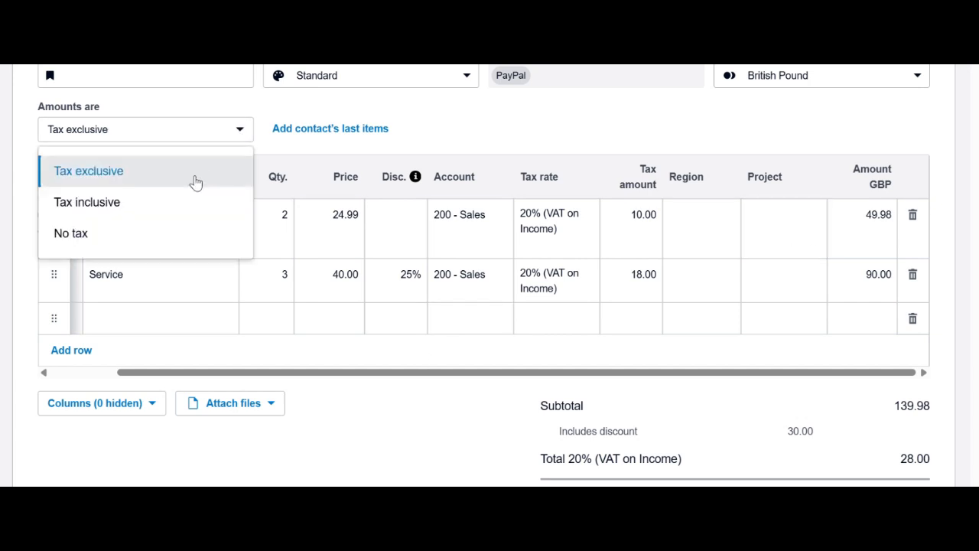
{"action": "left_click", "coordinate": [180, 205]}
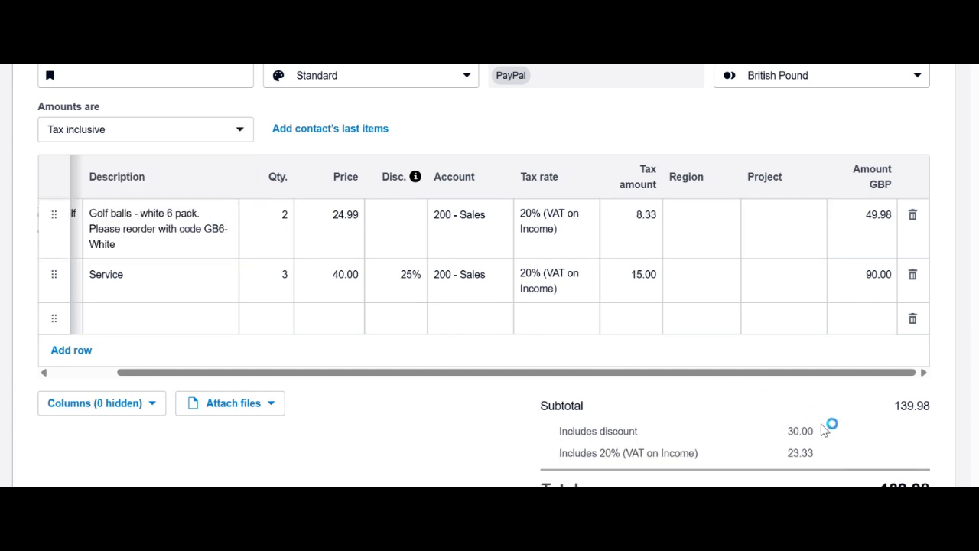
{"action": "scroll", "coordinate": [839, 427], "scroll_direction": "down", "scroll_amount": 1}
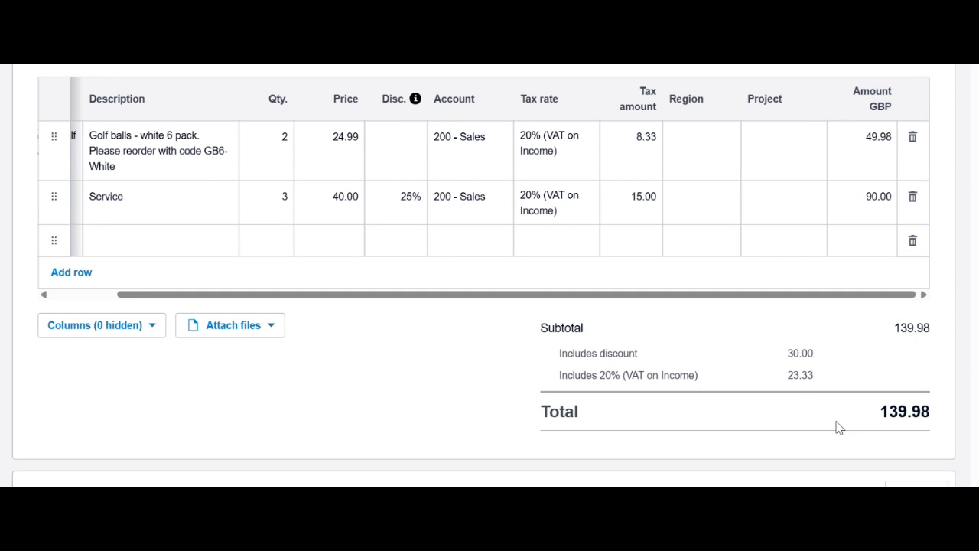
{"action": "scroll", "coordinate": [838, 427], "scroll_direction": "down", "scroll_amount": 1}
{"action": "scroll", "coordinate": [839, 427], "scroll_direction": "up", "scroll_amount": 1}
{"action": "scroll", "coordinate": [918, 397], "scroll_direction": "up", "scroll_amount": 1}
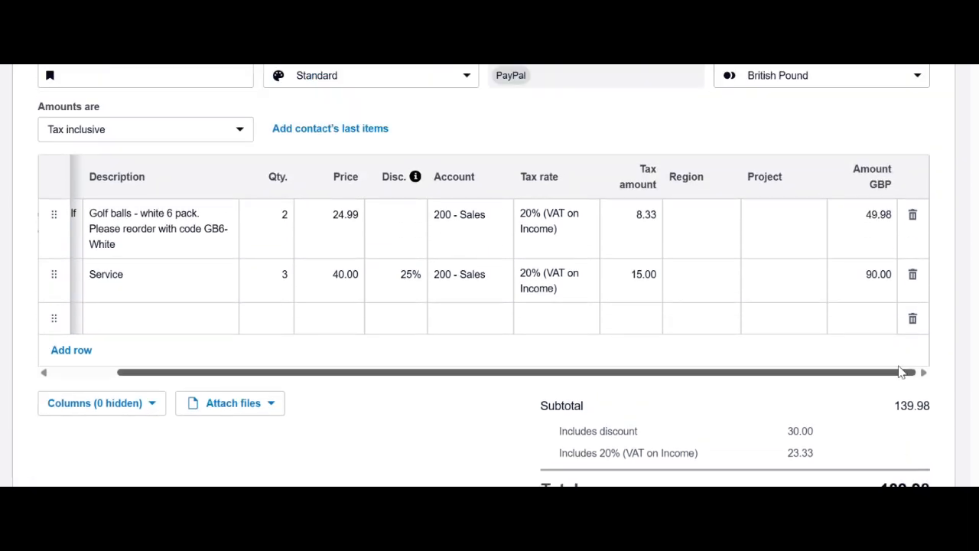
{"action": "scroll", "coordinate": [916, 389], "scroll_direction": "up", "scroll_amount": 1}
{"action": "scroll", "coordinate": [604, 371], "scroll_direction": "up", "scroll_amount": 2}
{"action": "scroll", "coordinate": [604, 371], "scroll_direction": "down", "scroll_amount": 1}
{"action": "scroll", "coordinate": [604, 371], "scroll_direction": "down", "scroll_amount": 3}
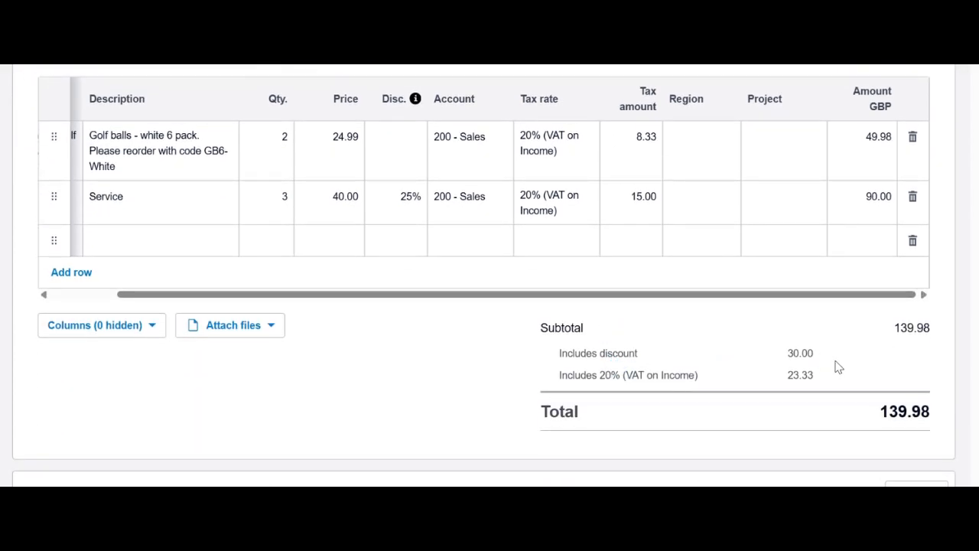
{"action": "scroll", "coordinate": [841, 372], "scroll_direction": "down", "scroll_amount": 1}
{"action": "scroll", "coordinate": [848, 367], "scroll_direction": "up", "scroll_amount": 5}
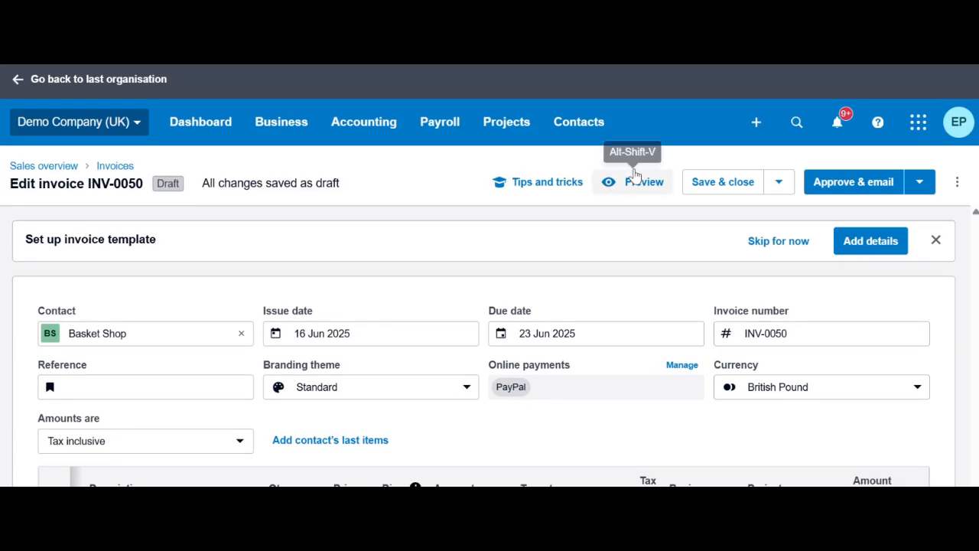
{"action": "left_click", "coordinate": [640, 192]}
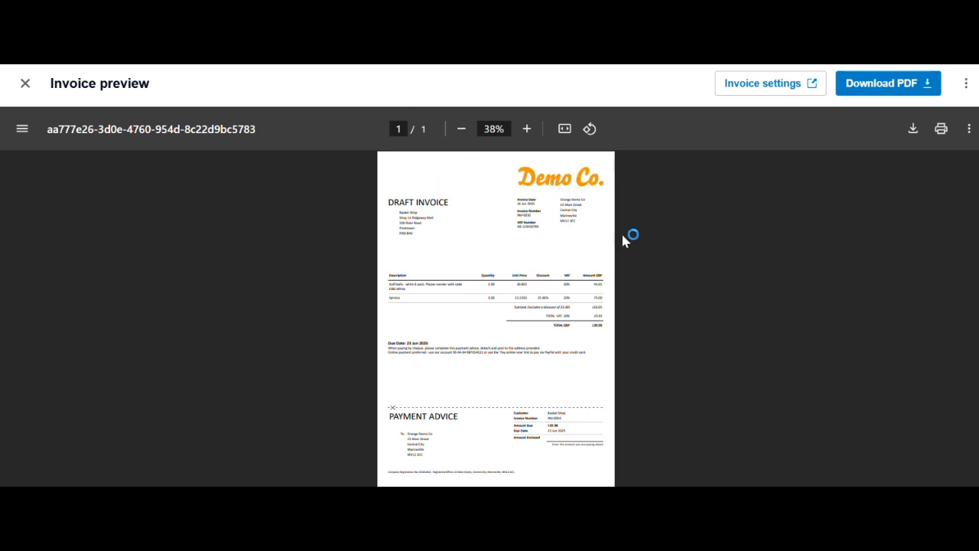
{"action": "left_click", "coordinate": [799, 89]}
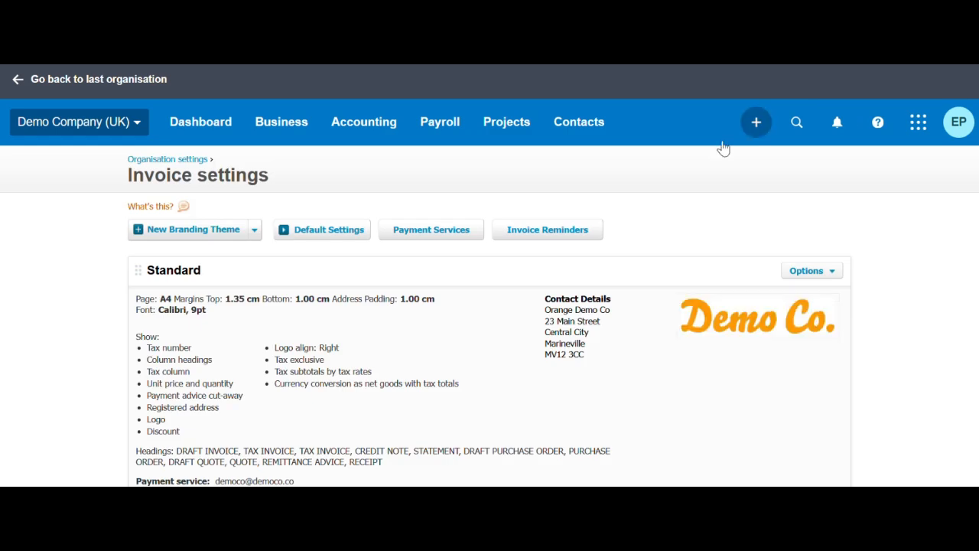
{"action": "scroll", "coordinate": [546, 348], "scroll_direction": "down", "scroll_amount": 5}
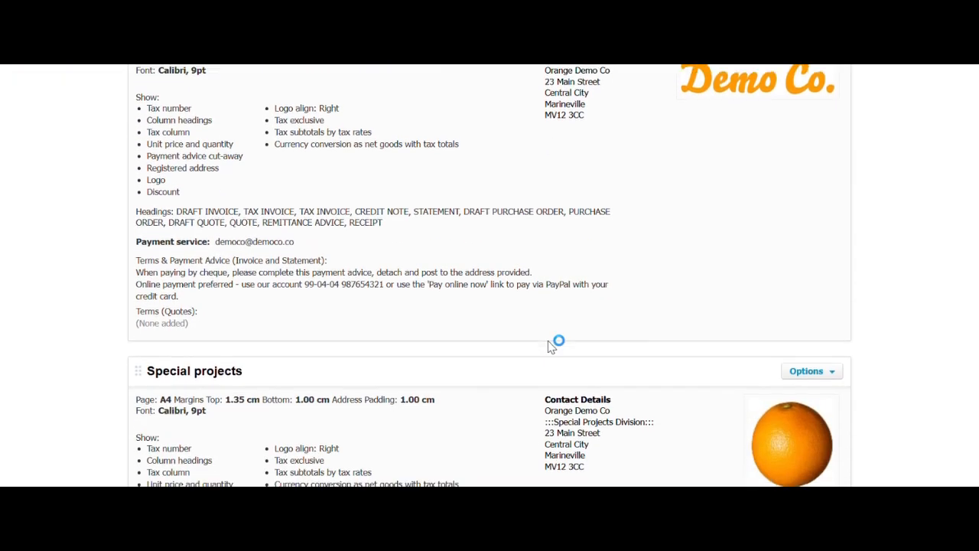
{"action": "scroll", "coordinate": [549, 348], "scroll_direction": "down", "scroll_amount": 3}
{"action": "scroll", "coordinate": [555, 343], "scroll_direction": "up", "scroll_amount": 8}
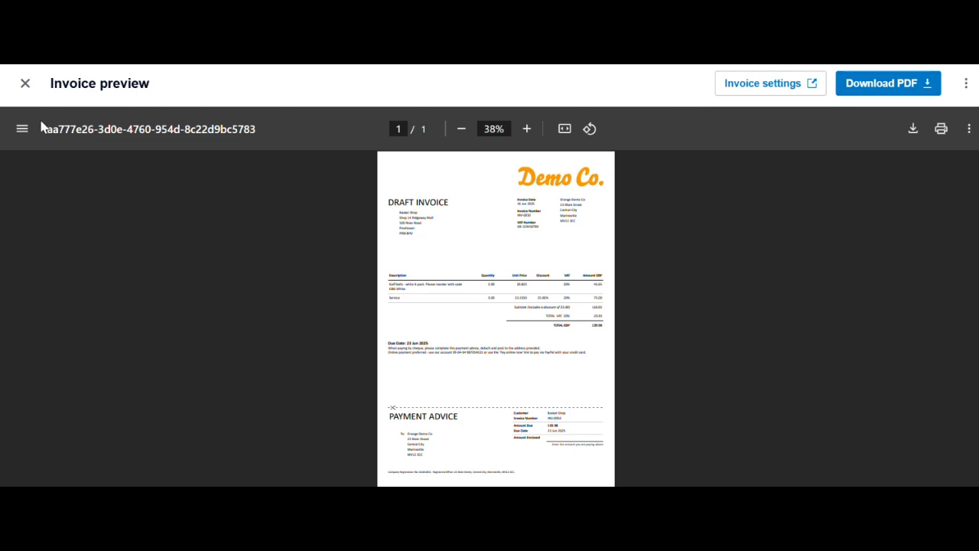
{"action": "left_click", "coordinate": [26, 89]}
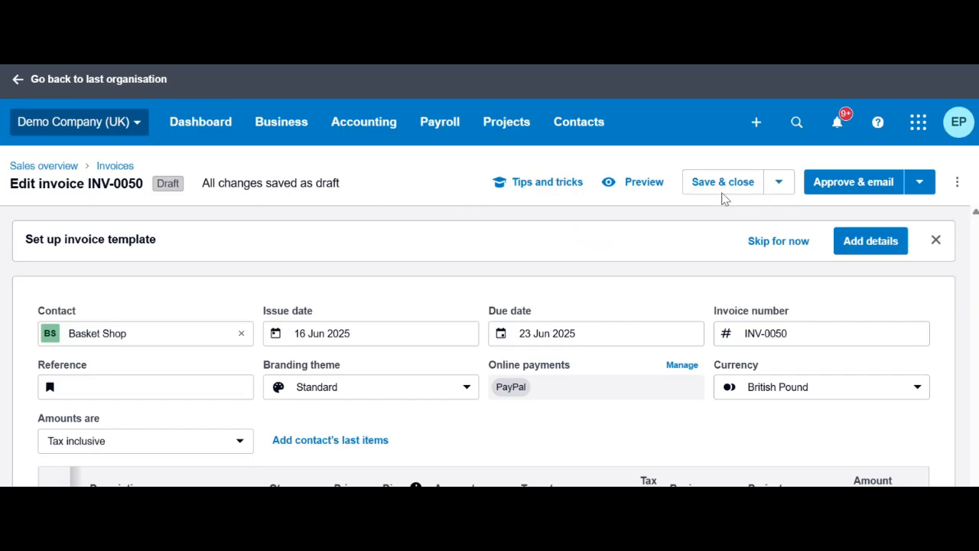
Check the Save & close options, then show the Approve & email choices
{"action": "left_click", "coordinate": [781, 183]}
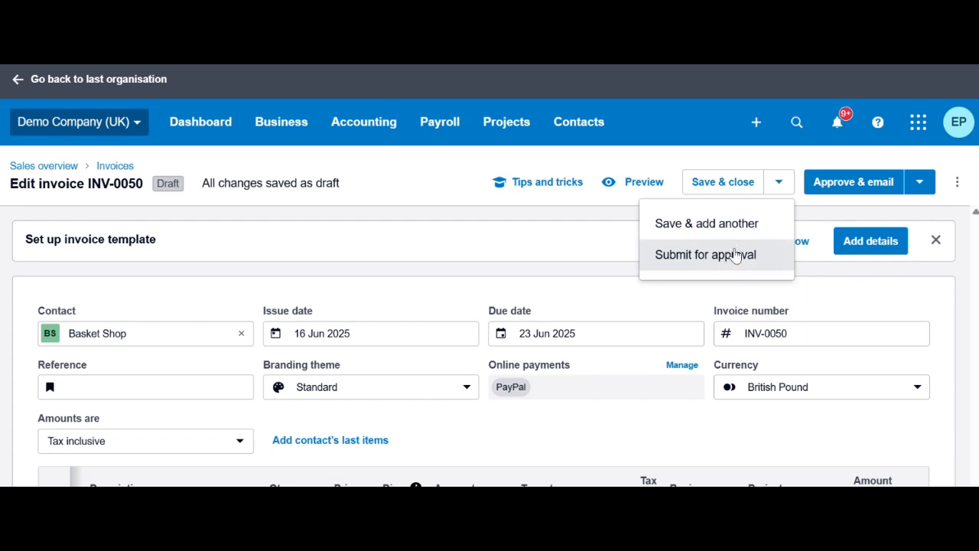
{"action": "left_click", "coordinate": [776, 185]}
{"action": "left_click", "coordinate": [921, 188]}
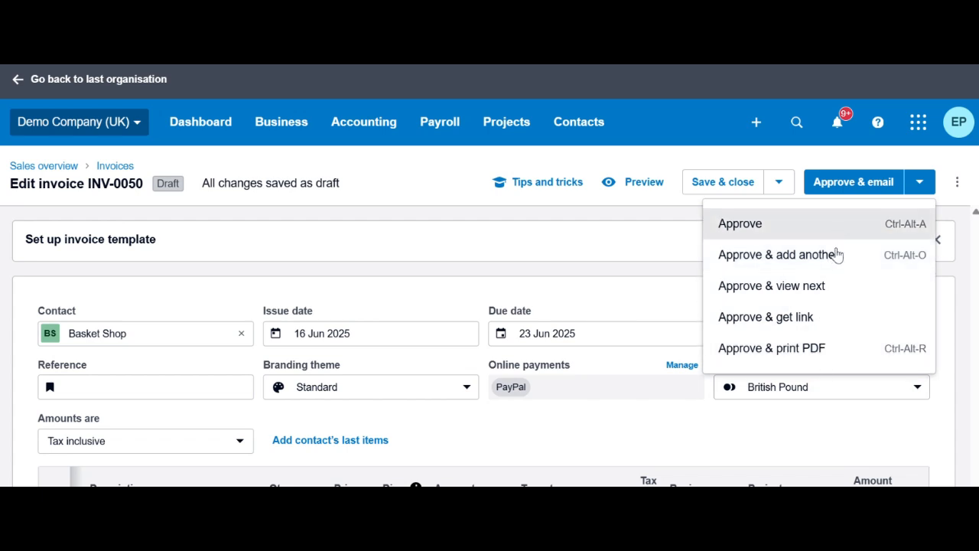
Approve INV-0050 without emailing so it shows Awaiting payment, total 139.98
{"action": "left_click", "coordinate": [770, 229]}
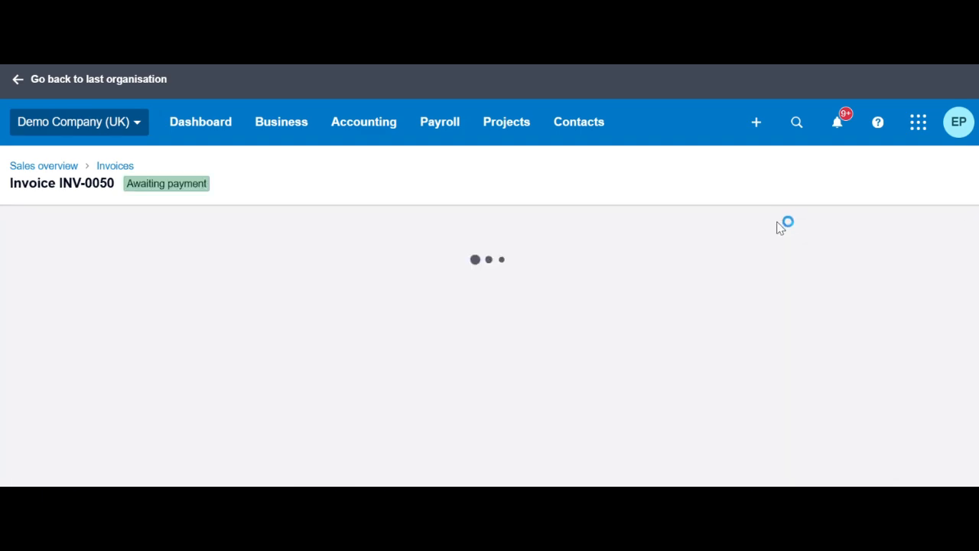
{"action": "scroll", "coordinate": [802, 330], "scroll_direction": "down", "scroll_amount": 3}
{"action": "scroll", "coordinate": [802, 328], "scroll_direction": "down", "scroll_amount": 4}
{"action": "scroll", "coordinate": [809, 338], "scroll_direction": "up", "scroll_amount": 7}
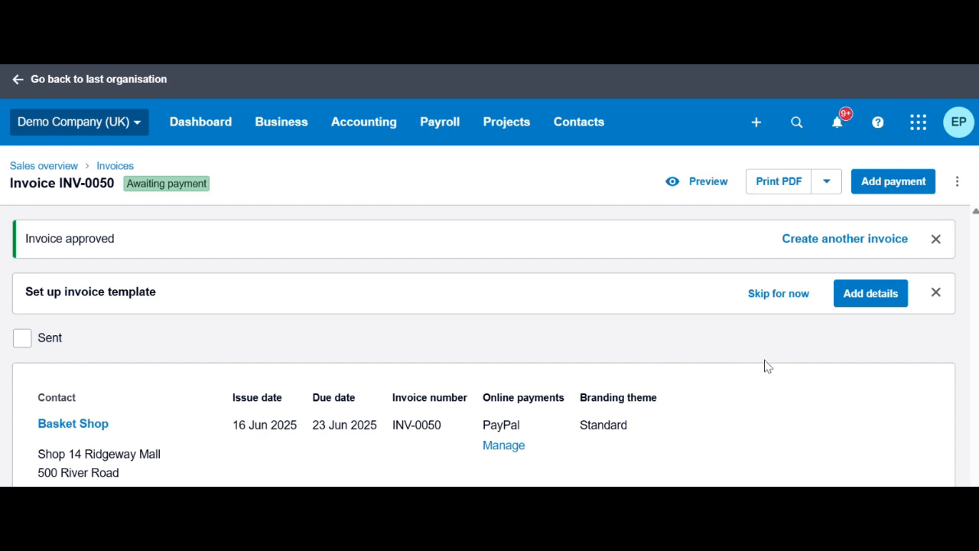
{"action": "scroll", "coordinate": [766, 365], "scroll_direction": "down", "scroll_amount": 4}
{"action": "scroll", "coordinate": [770, 365], "scroll_direction": "up", "scroll_amount": 4}
{"action": "left_click", "coordinate": [957, 183]}
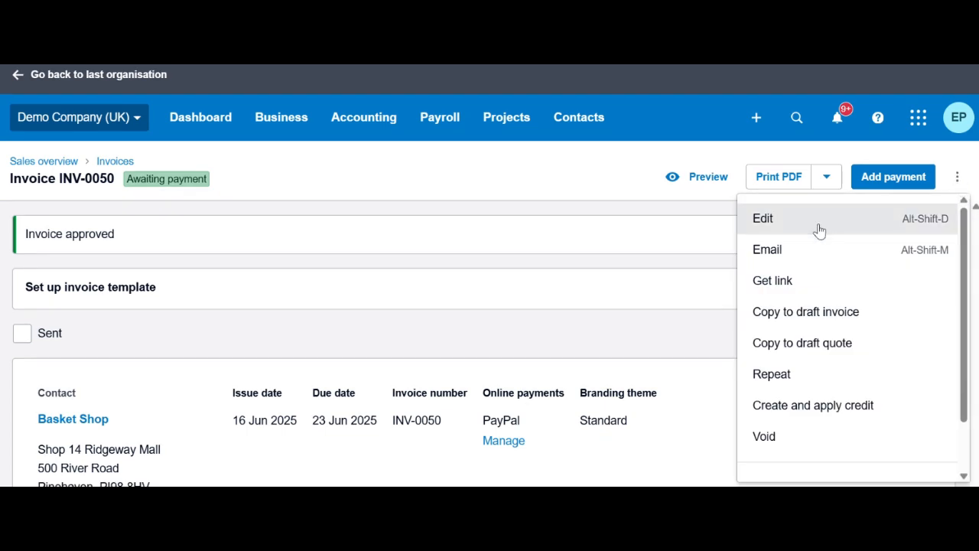
{"action": "left_click", "coordinate": [835, 261]}
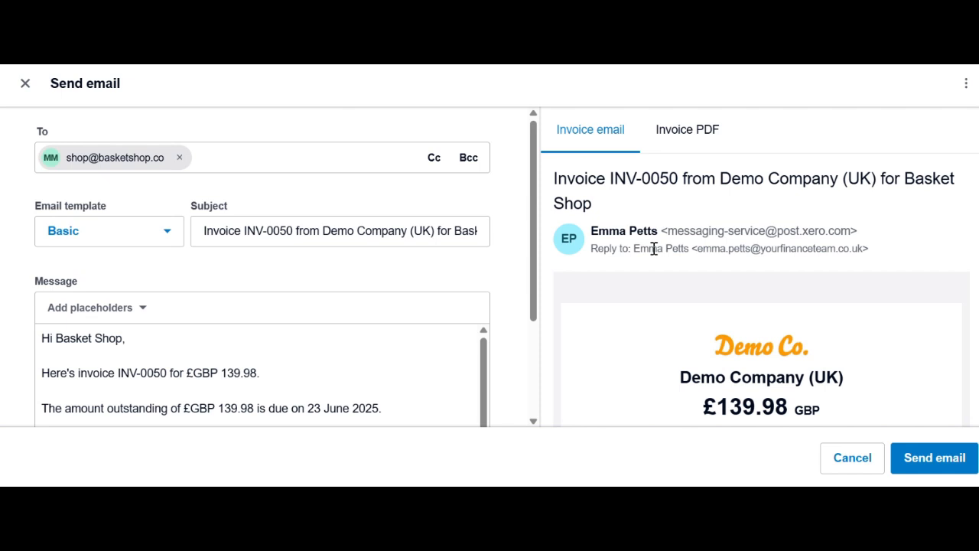
{"action": "scroll", "coordinate": [272, 271], "scroll_direction": "down", "scroll_amount": 2}
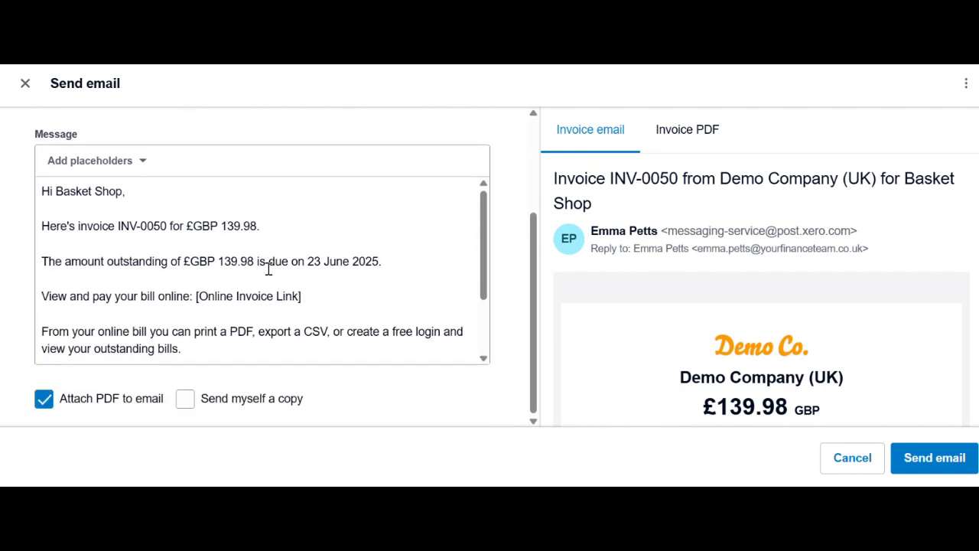
{"action": "scroll", "coordinate": [350, 230], "scroll_direction": "down", "scroll_amount": 2}
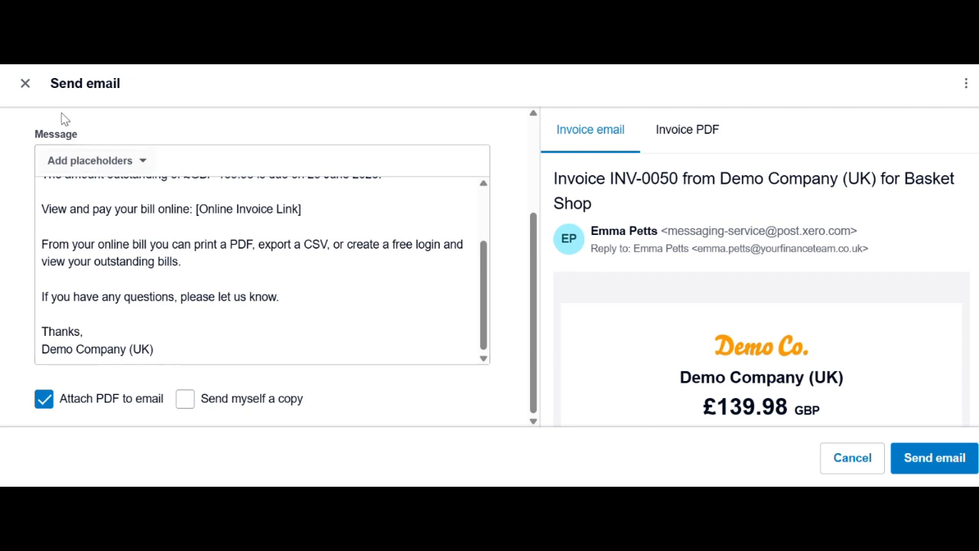
{"action": "left_click", "coordinate": [23, 82]}
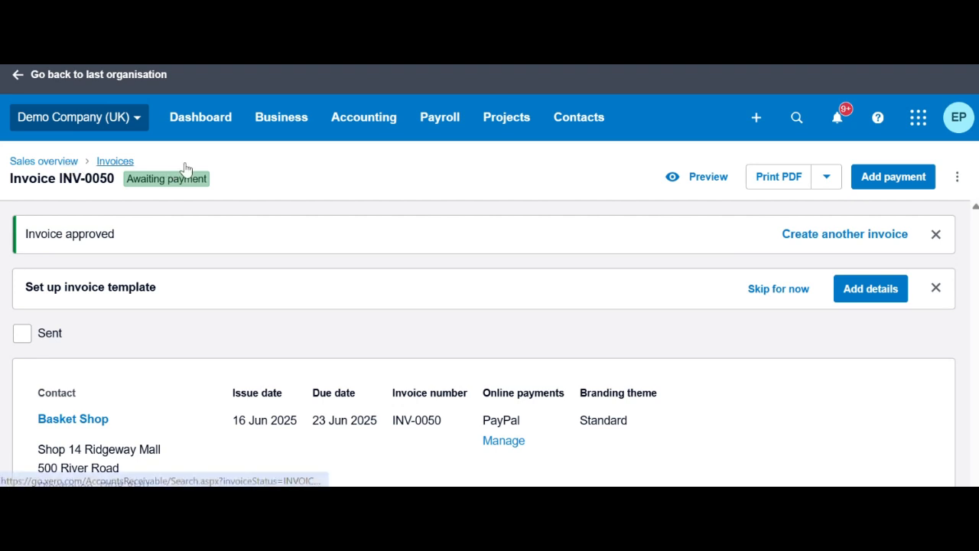
Open Business > Invoices and filter to Draft, showing 6 drafts totalling 1,164.99 GBP
{"action": "left_click", "coordinate": [304, 117]}
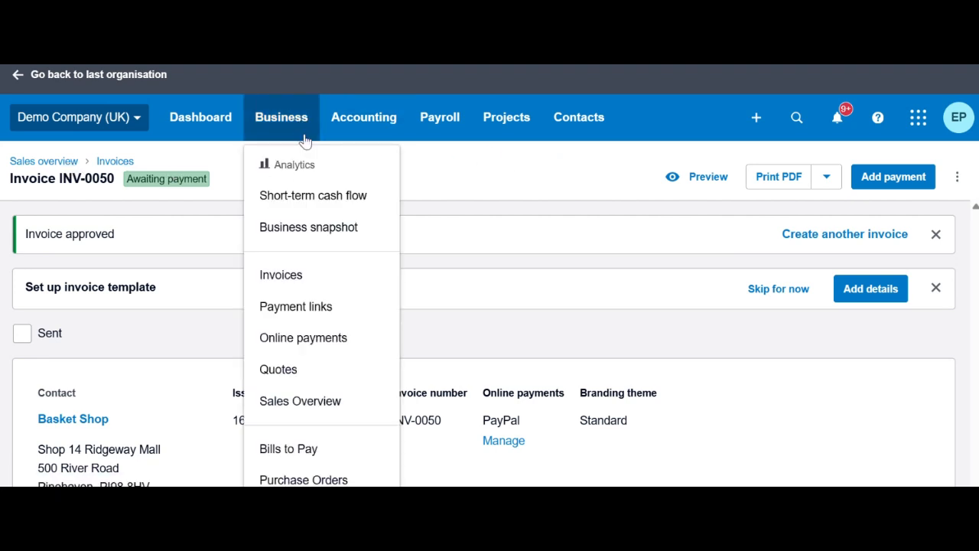
{"action": "left_click", "coordinate": [311, 281]}
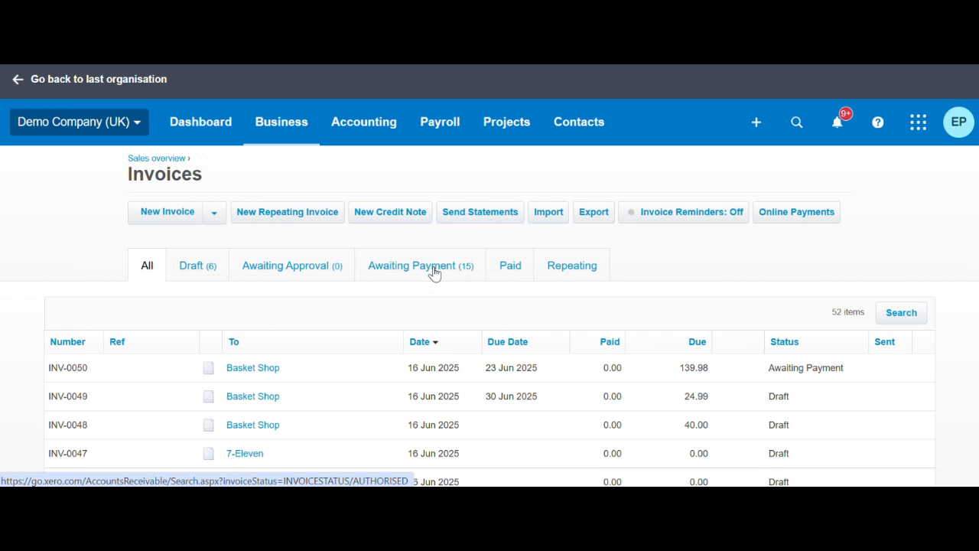
{"action": "left_click", "coordinate": [434, 272]}
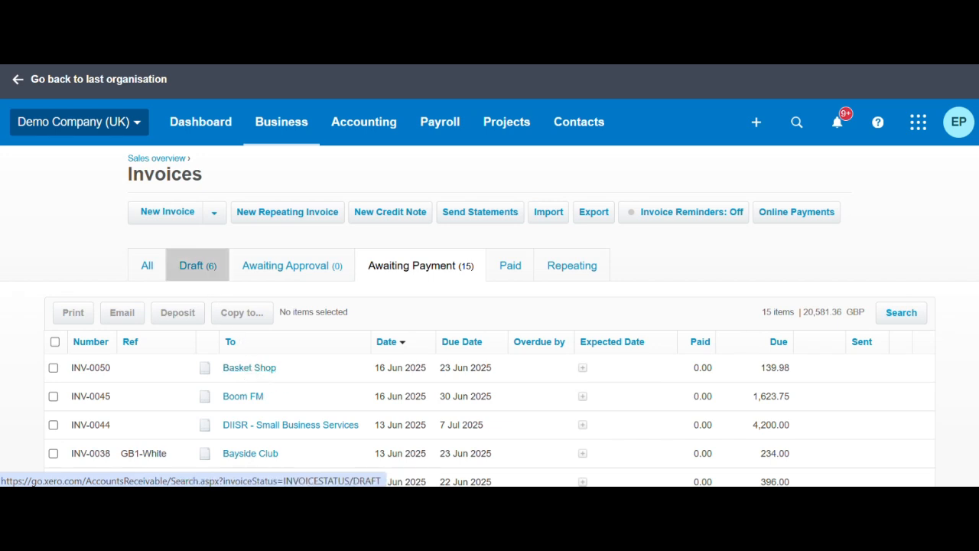
{"action": "left_click", "coordinate": [197, 265]}
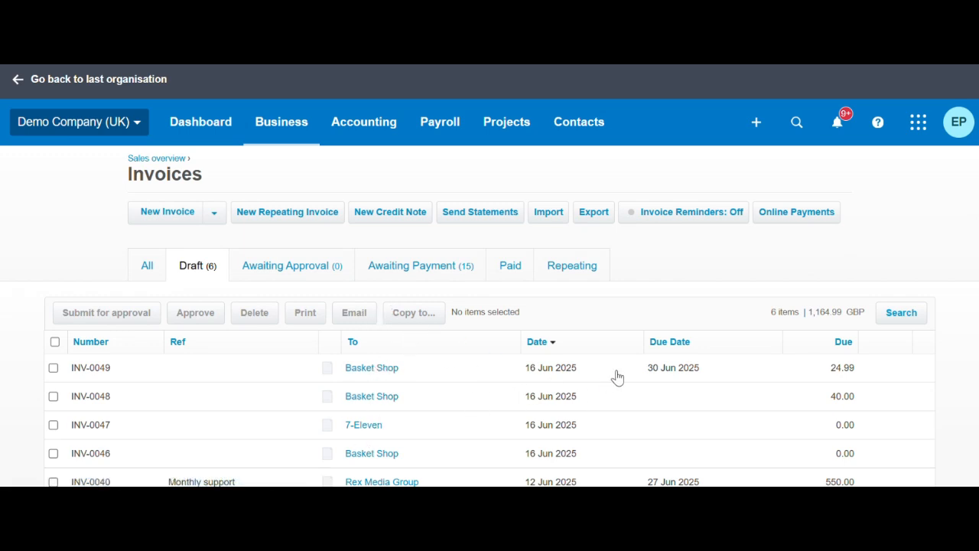
{"action": "scroll", "coordinate": [616, 383], "scroll_direction": "down", "scroll_amount": 3}
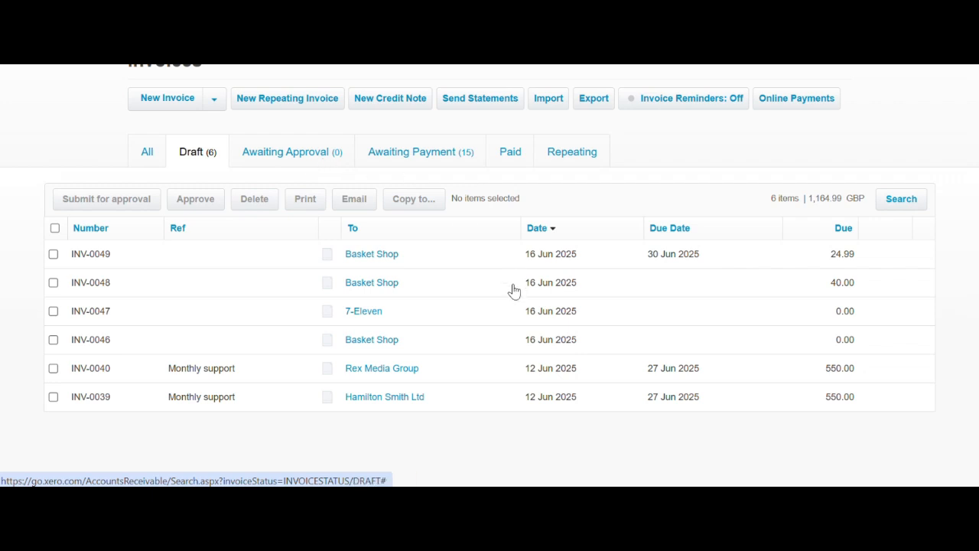
{"action": "scroll", "coordinate": [641, 328], "scroll_direction": "up", "scroll_amount": 2}
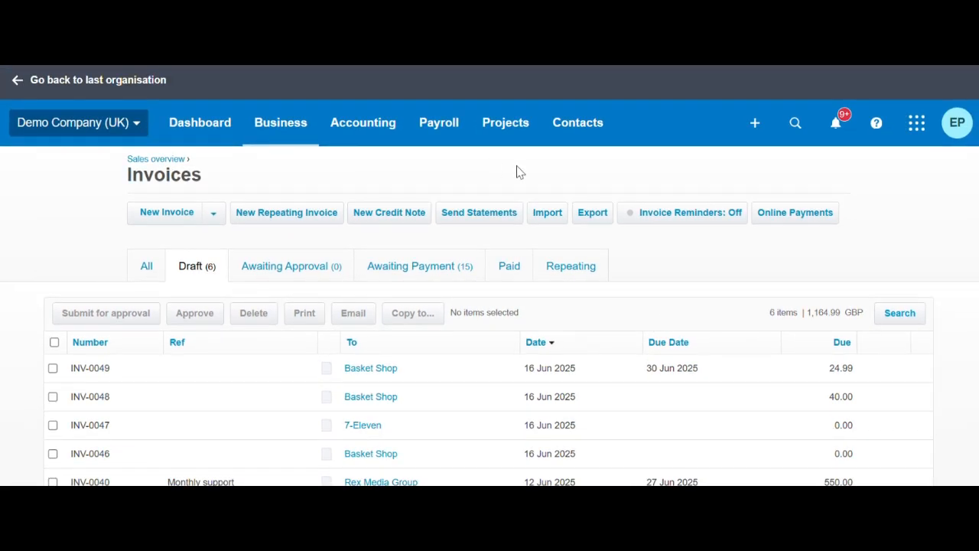
From Contacts > Customers, open Basket Shop and create new sales invoice INV-0051
{"action": "left_click", "coordinate": [589, 132]}
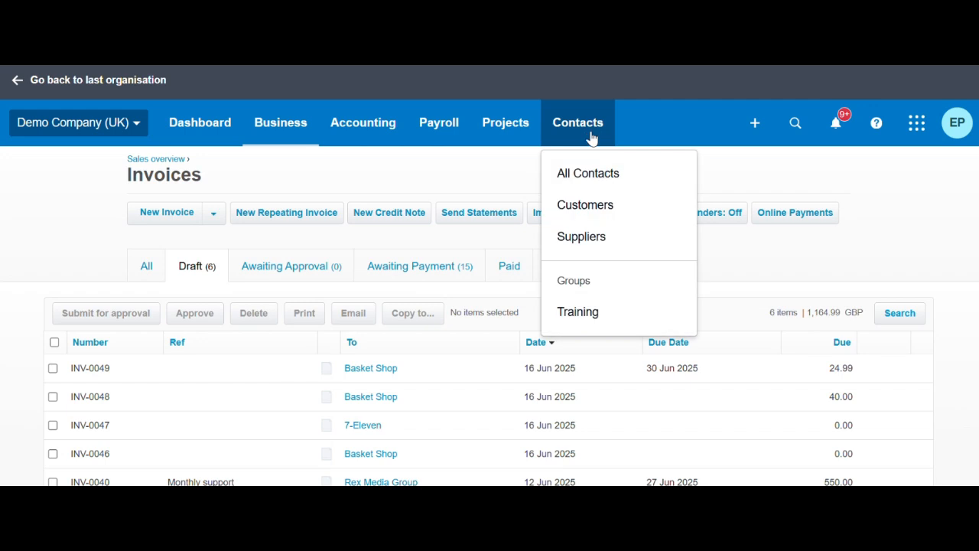
{"action": "left_click", "coordinate": [600, 207]}
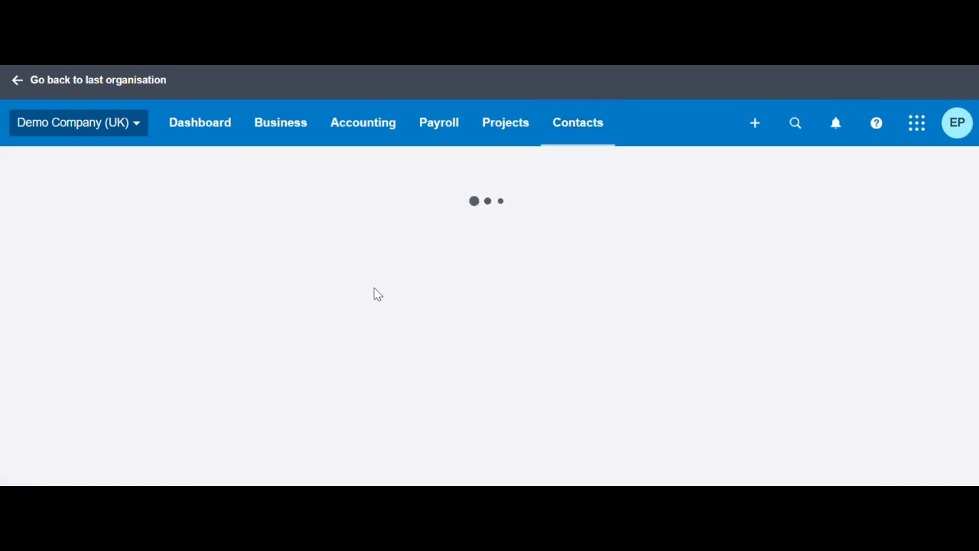
{"action": "scroll", "coordinate": [320, 308], "scroll_direction": "down", "scroll_amount": 3}
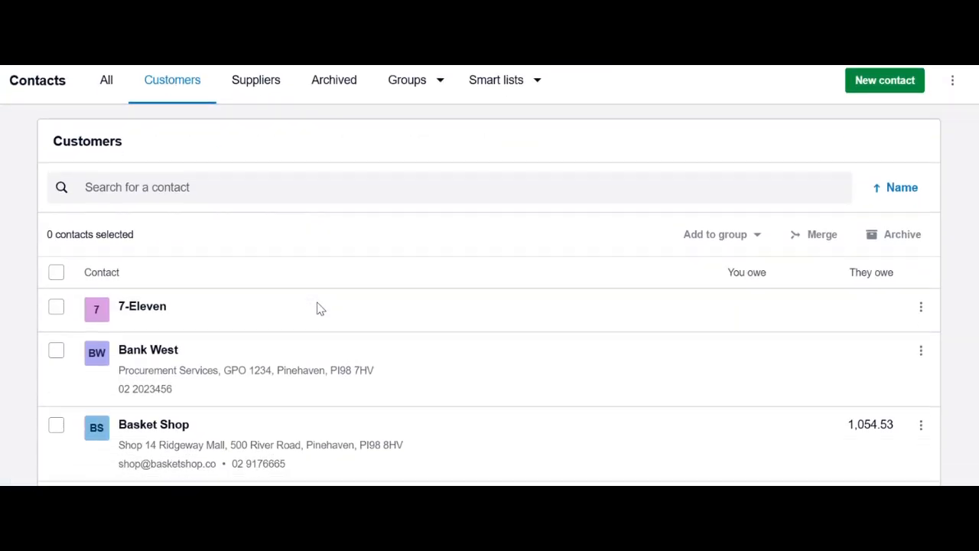
{"action": "left_click", "coordinate": [178, 296]}
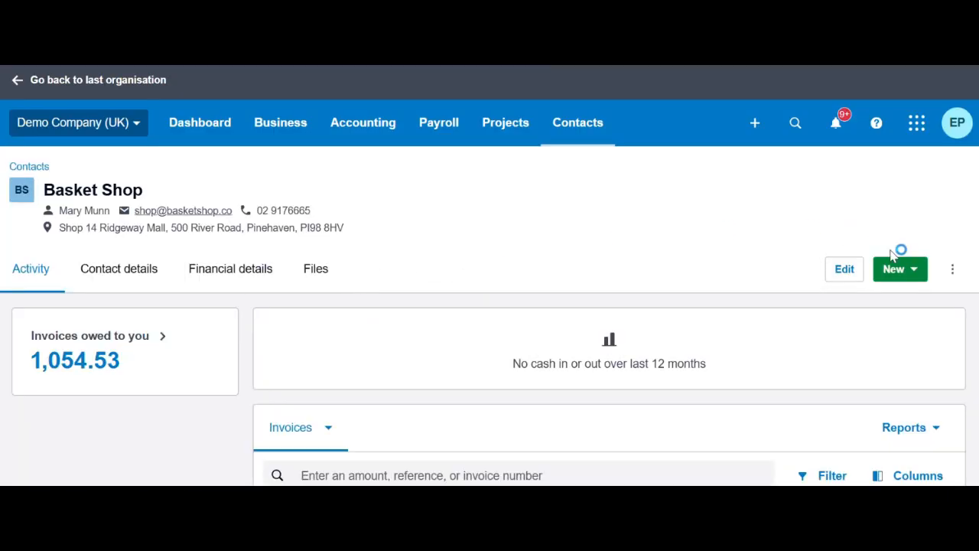
{"action": "left_click", "coordinate": [901, 273]}
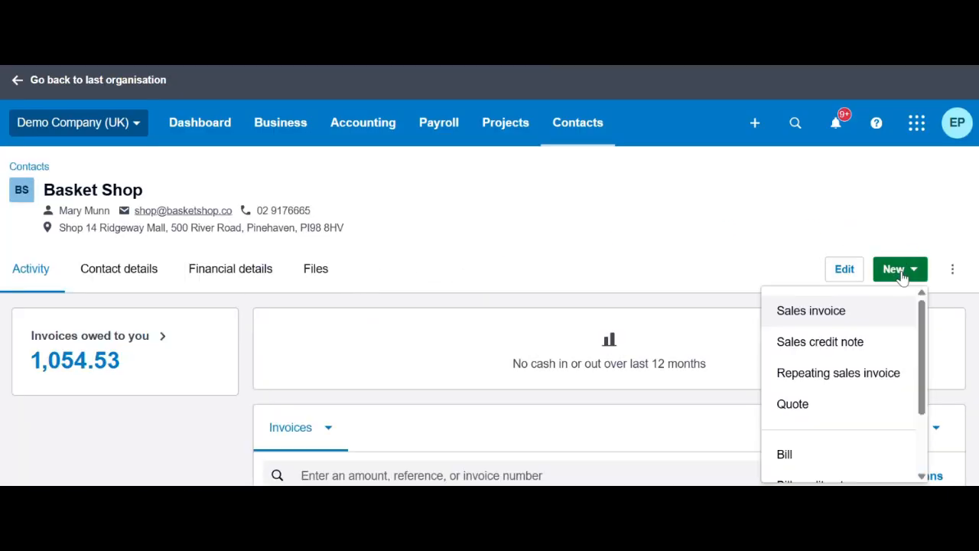
{"action": "left_click", "coordinate": [827, 319]}
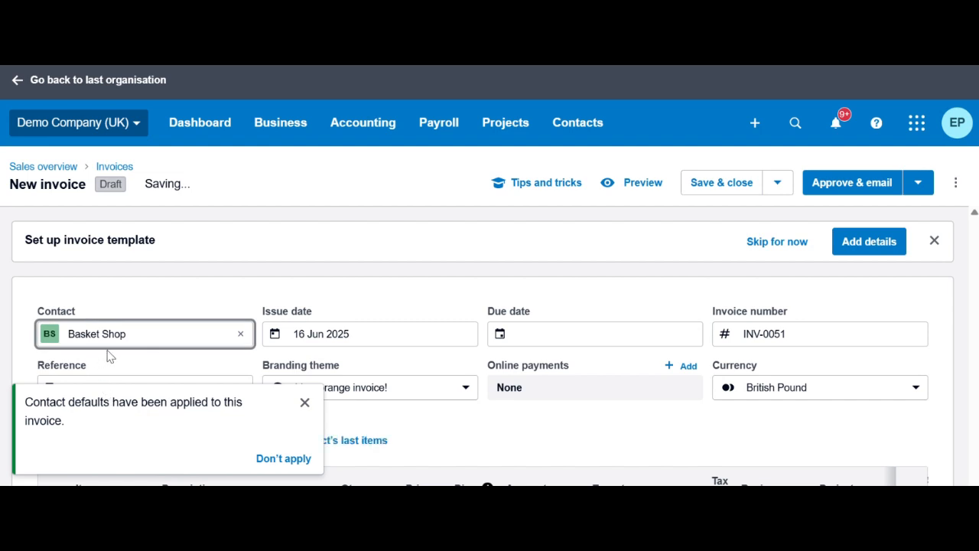
{"action": "left_click", "coordinate": [304, 402]}
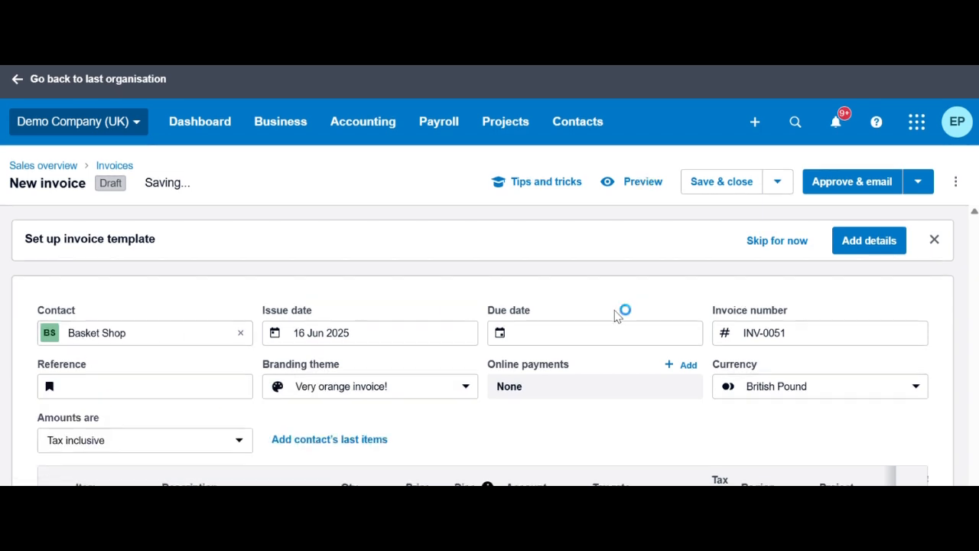
{"action": "scroll", "coordinate": [621, 315], "scroll_direction": "down", "scroll_amount": 3}
{"action": "scroll", "coordinate": [623, 323], "scroll_direction": "up", "scroll_amount": 2}
{"action": "scroll", "coordinate": [623, 323], "scroll_direction": "up", "scroll_amount": 1}
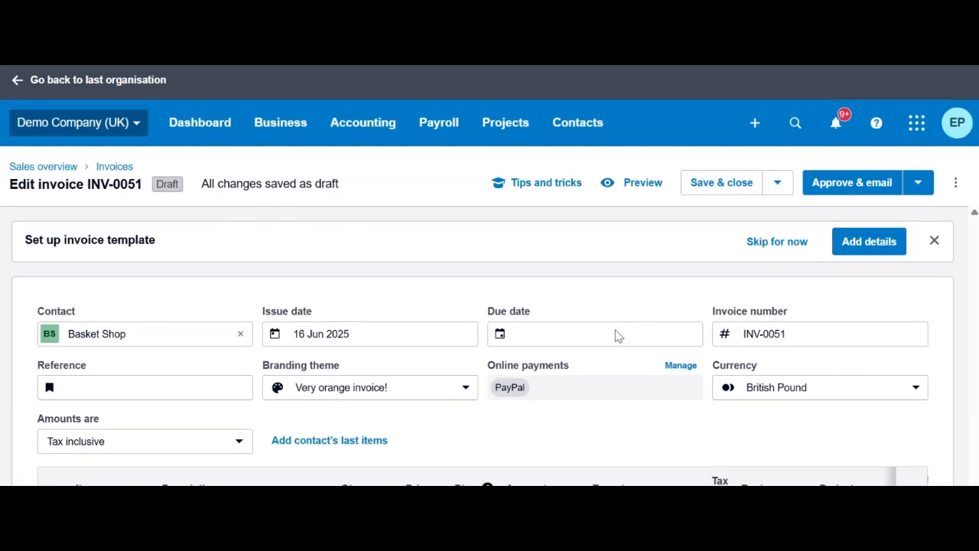